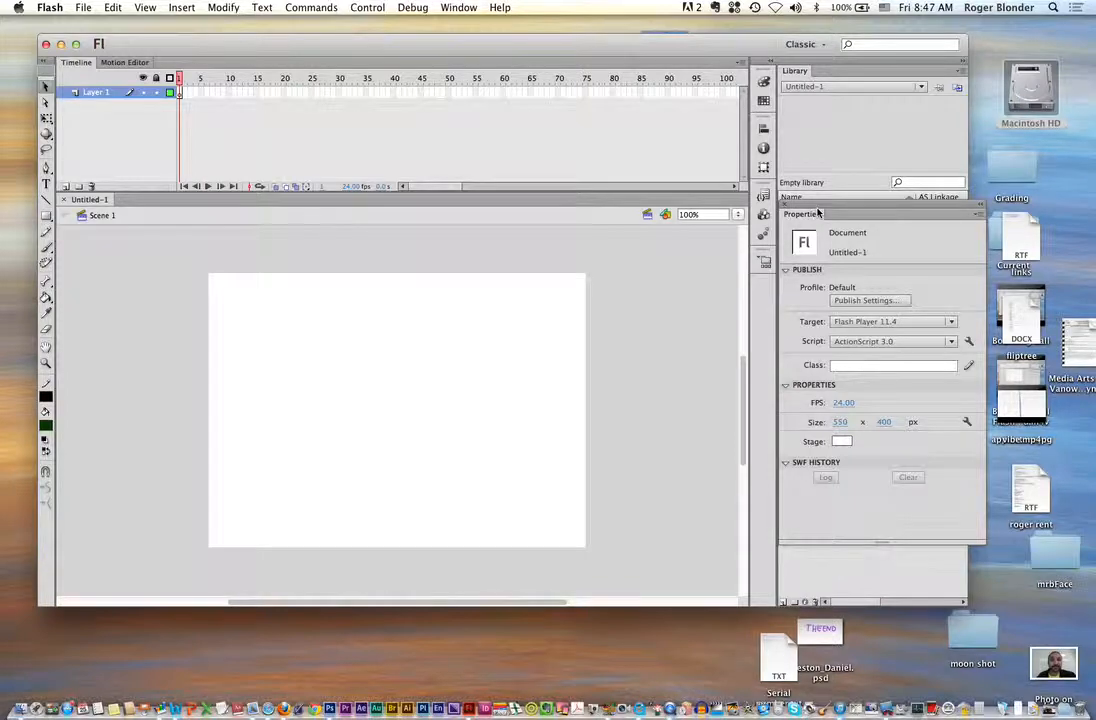
Set the document's frame rate to 15 fps.
left_click(459, 8)
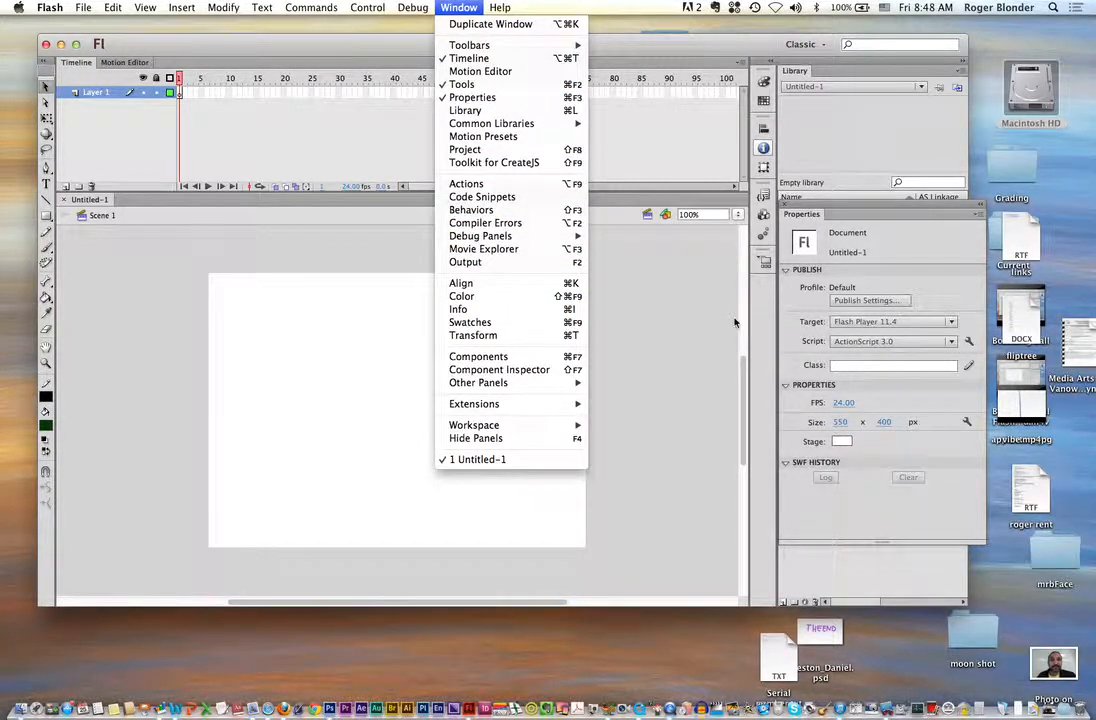
left_click(878, 387)
left_click(844, 402)
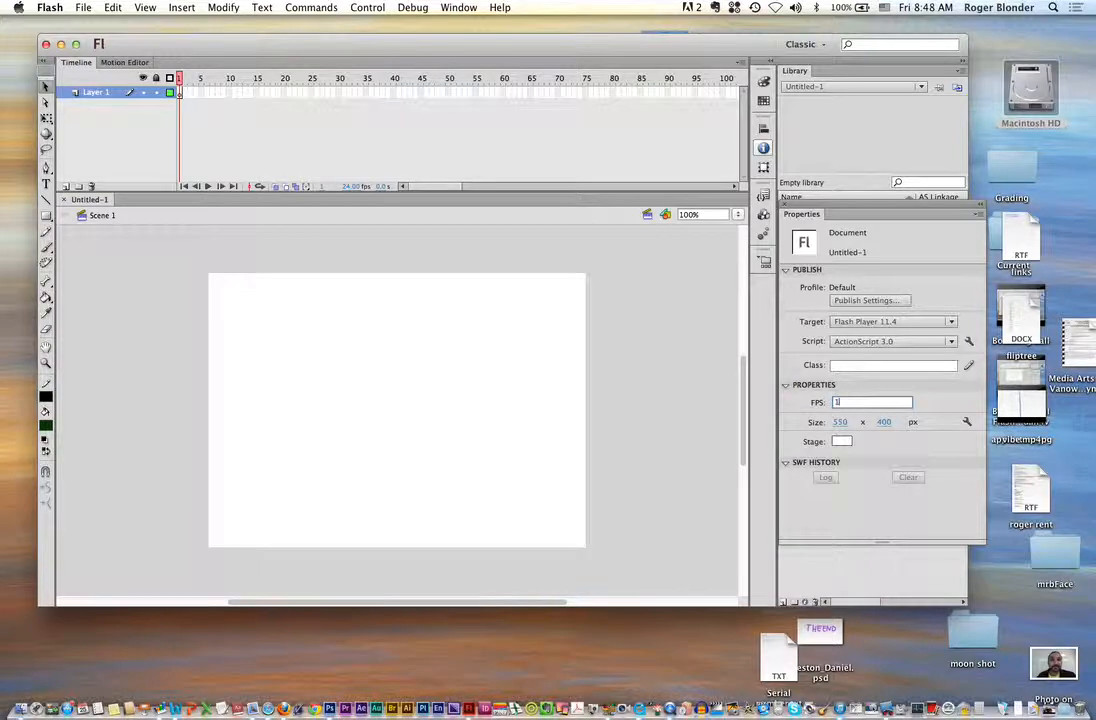
type("15")
Resize the stage to 848 x 480 px and bring it fully into view.
left_click(843, 421)
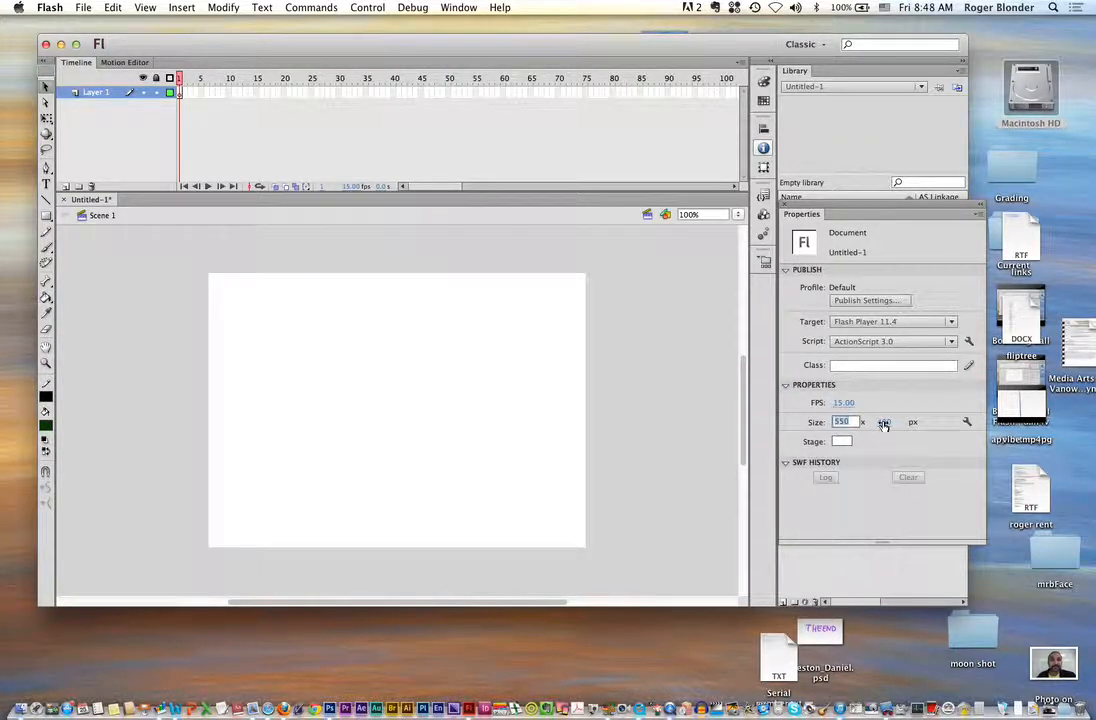
type("5")
left_click_drag(852, 423, 820, 424)
type("848")
left_click(885, 422)
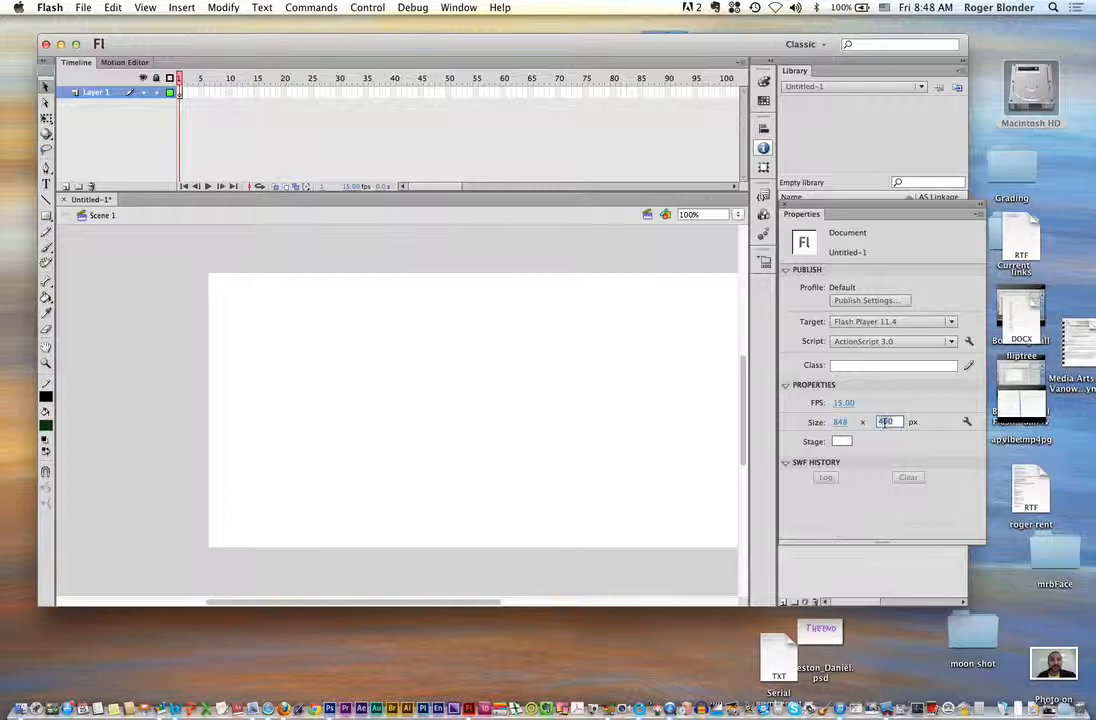
type("480")
key("Return")
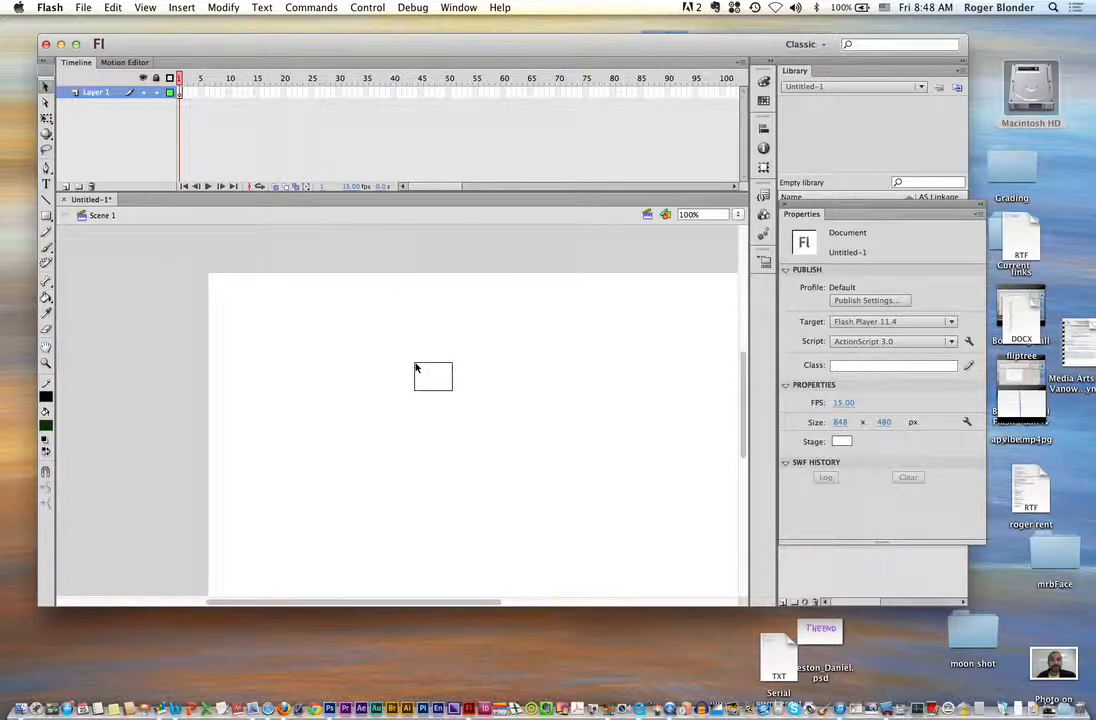
left_click_drag(479, 392, 383, 356)
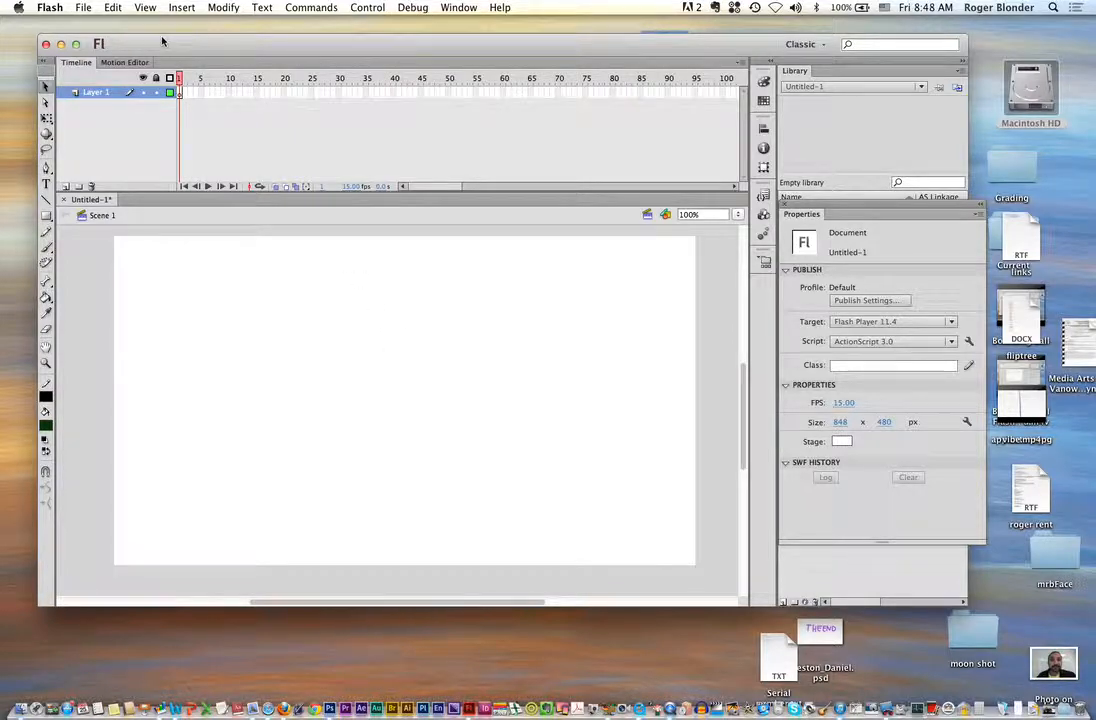
Draw a dark green circle about 79 px across with no stroke, slightly right of the stage's center, using the Oval tool.
left_click(47, 219)
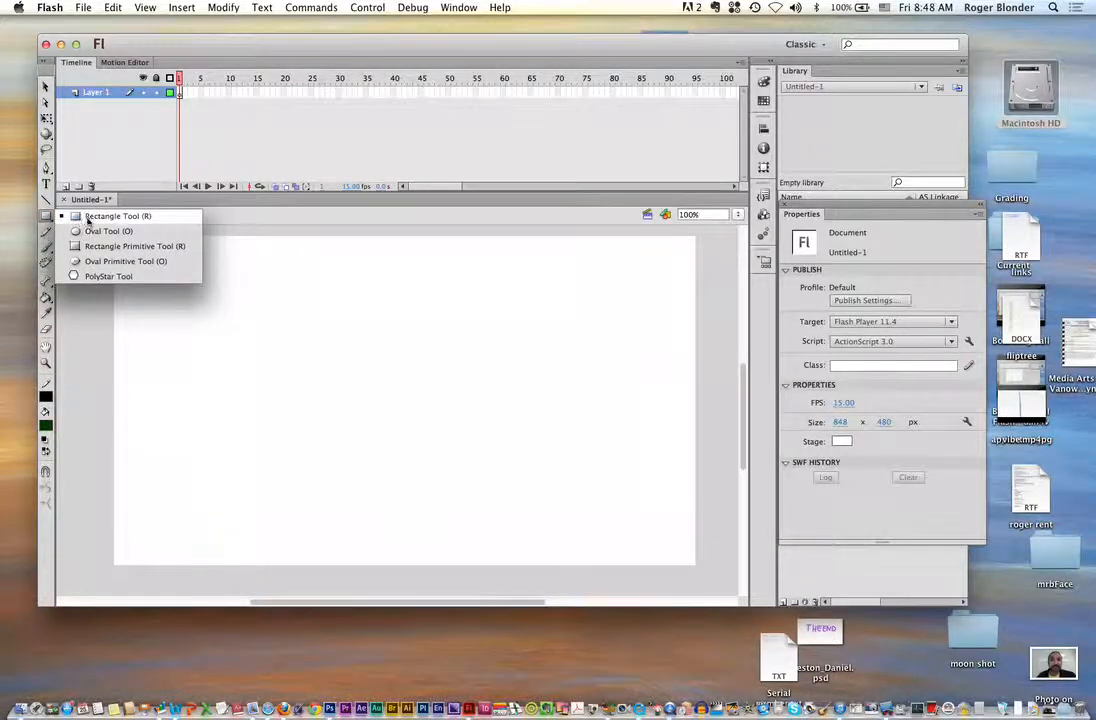
left_click(93, 233)
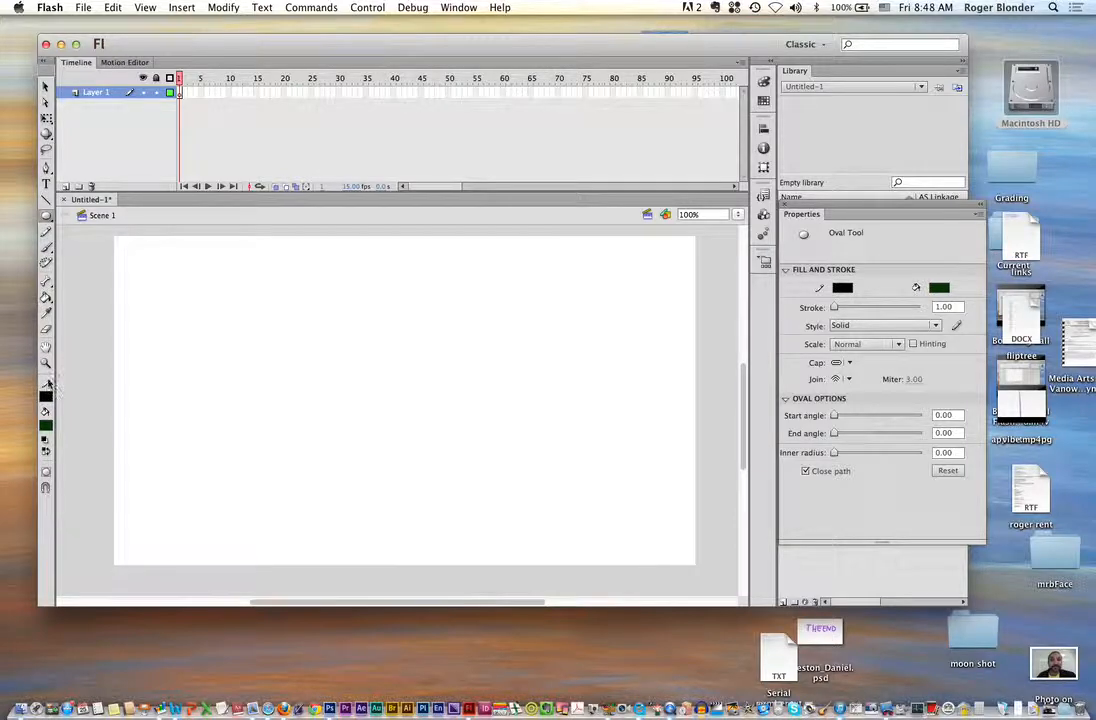
left_click(47, 397)
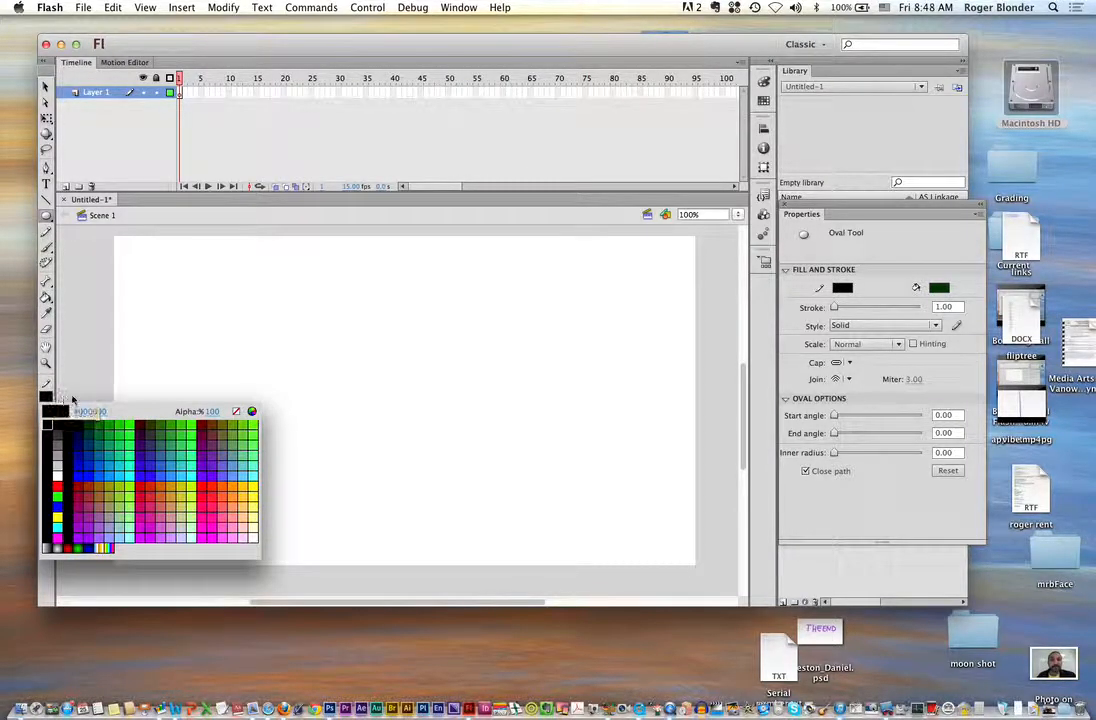
left_click(236, 411)
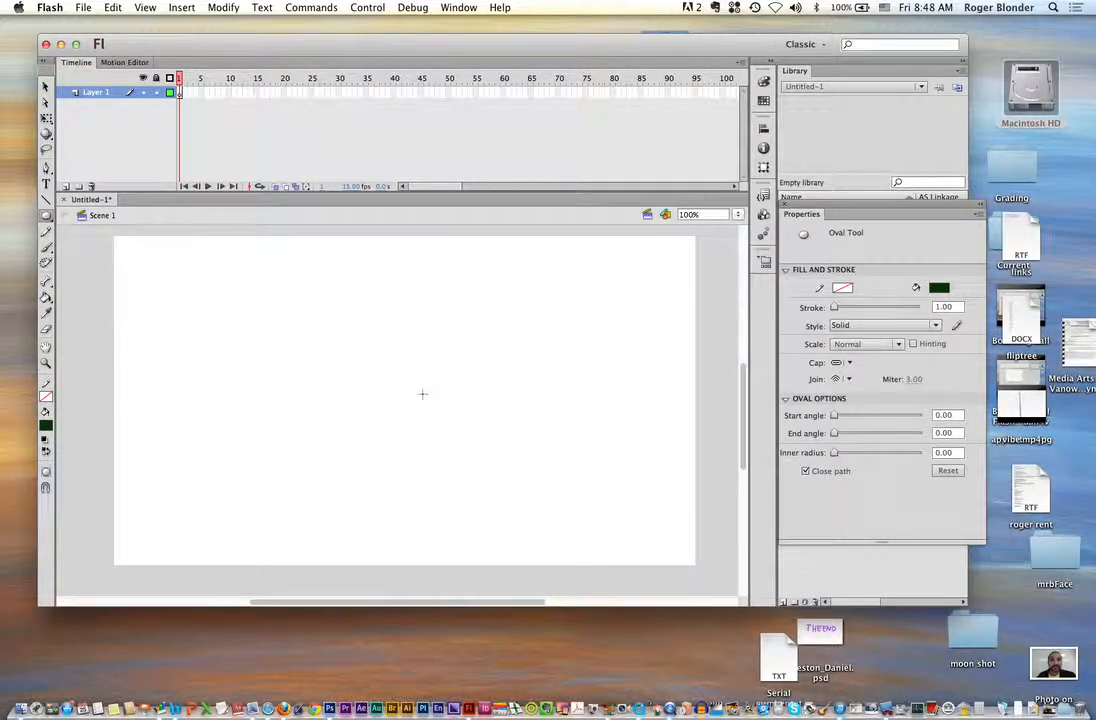
left_click_drag(465, 399, 518, 439)
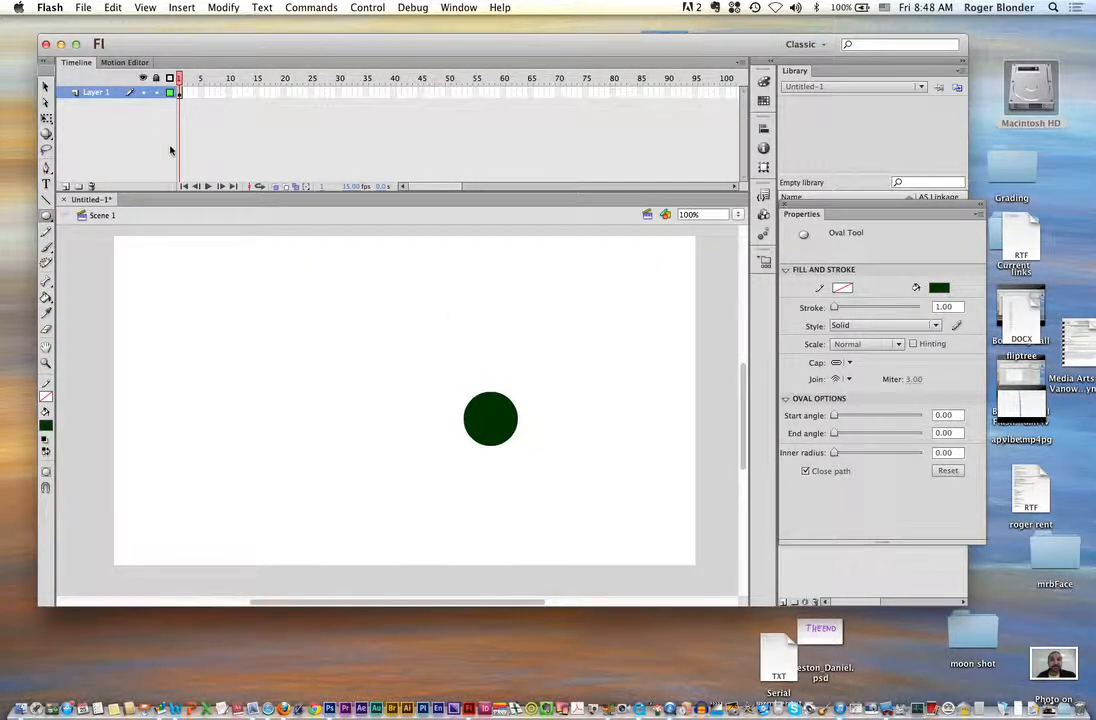
Move the circle slightly down and to the right, to about X 531, Y 249.
left_click(45, 86)
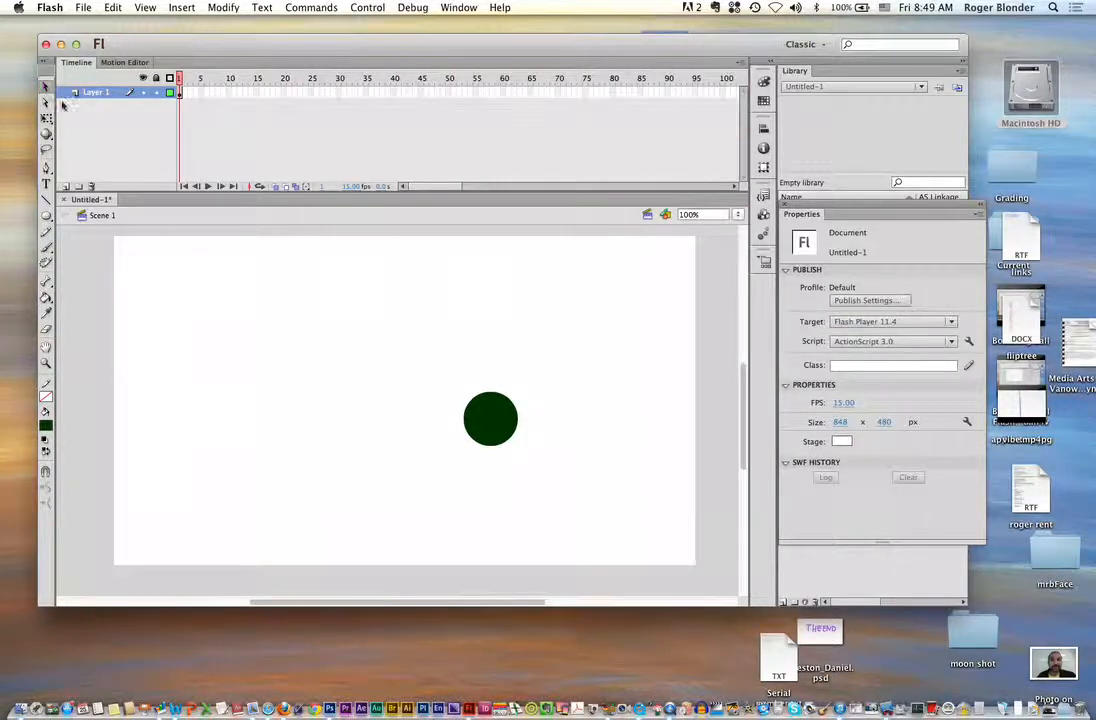
left_click_drag(494, 417, 503, 420)
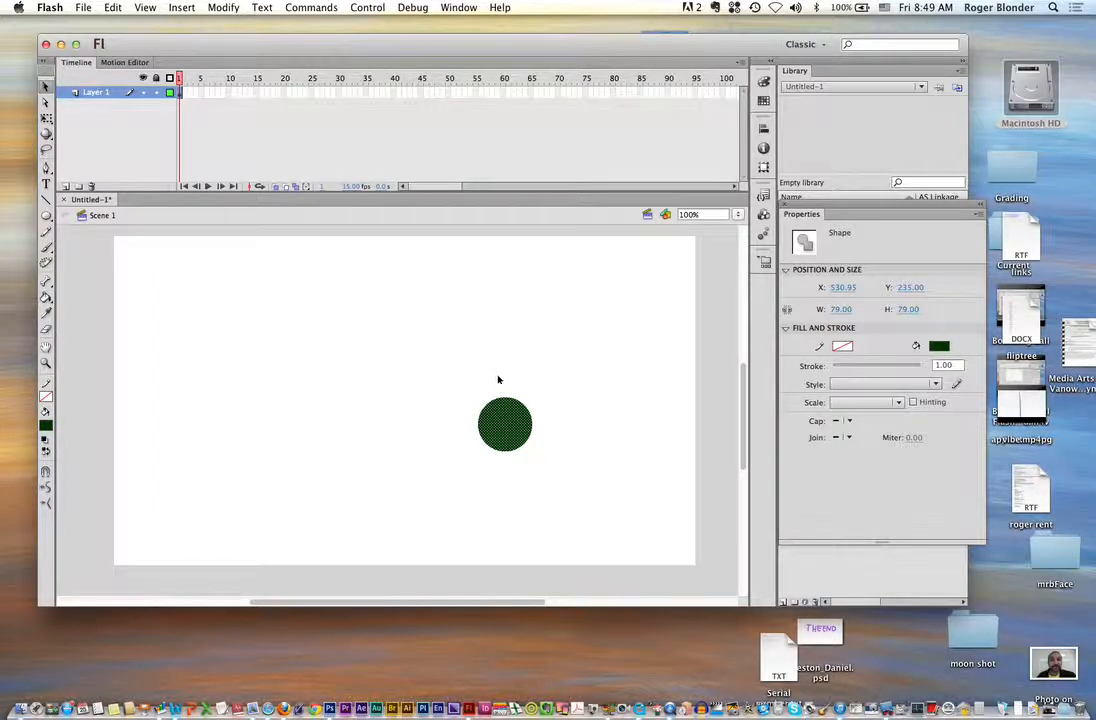
left_click_drag(504, 410, 504, 426)
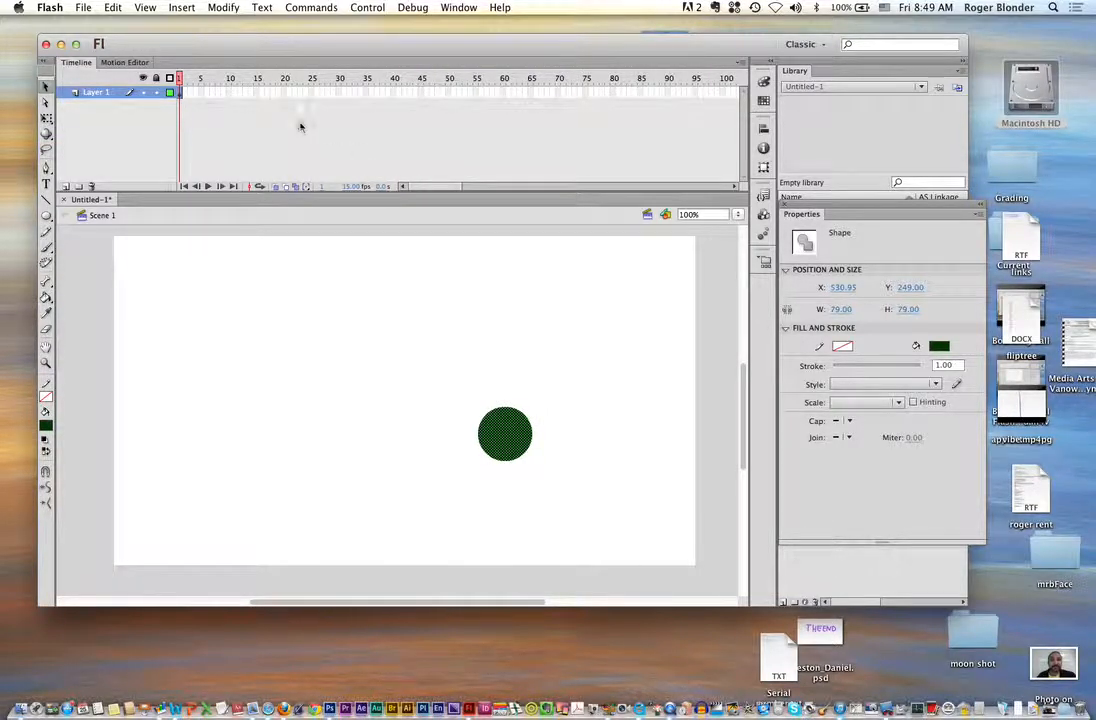
Extend the circle's first frame on Layer 1 so it holds through frame 31.
left_click(181, 97)
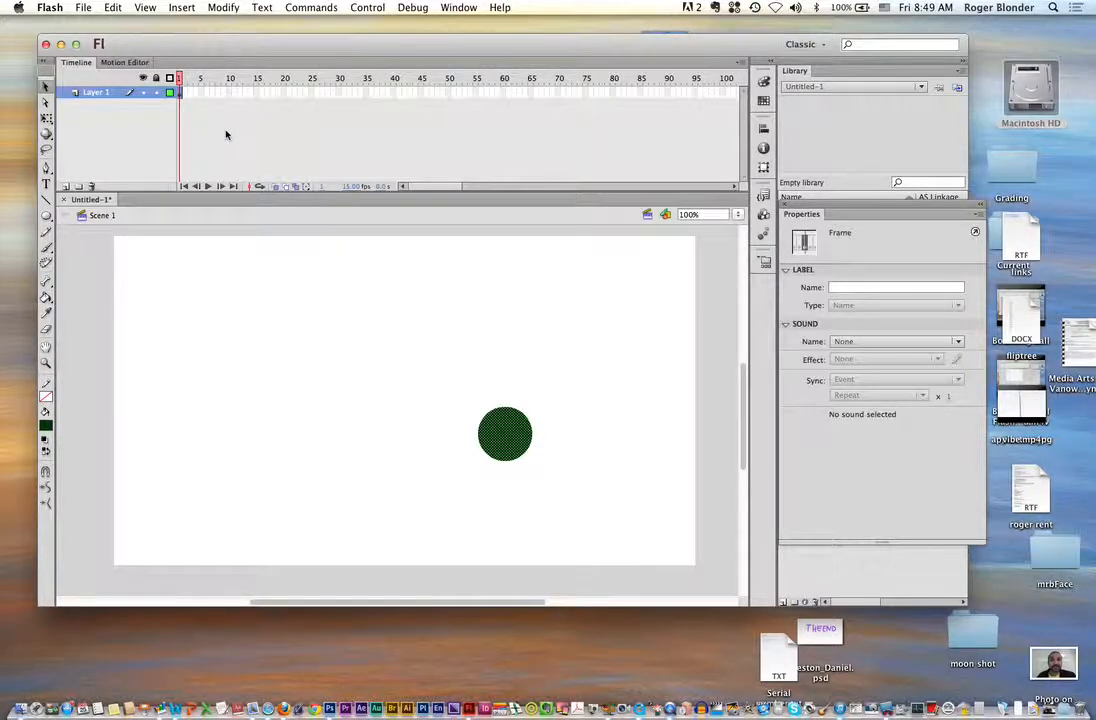
key("F5")
key("F5")
key("F5")
key("F5")
key("F5")
key("F5")
key("F5")
key("F5")
key("F5")
key("F5")
key("F5")
key("F5")
key("F5")
key("F5")
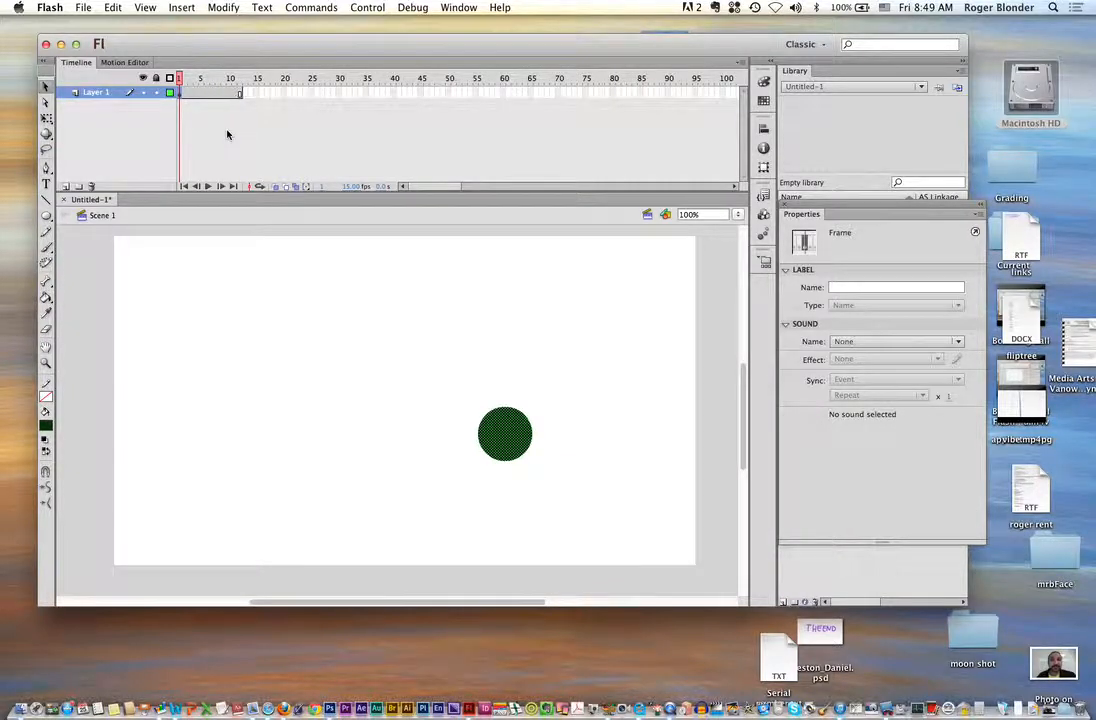
key("F5")
key("F5")
key("F5")
key("F5")
key("F5")
key("F5")
key("F5")
key("F5")
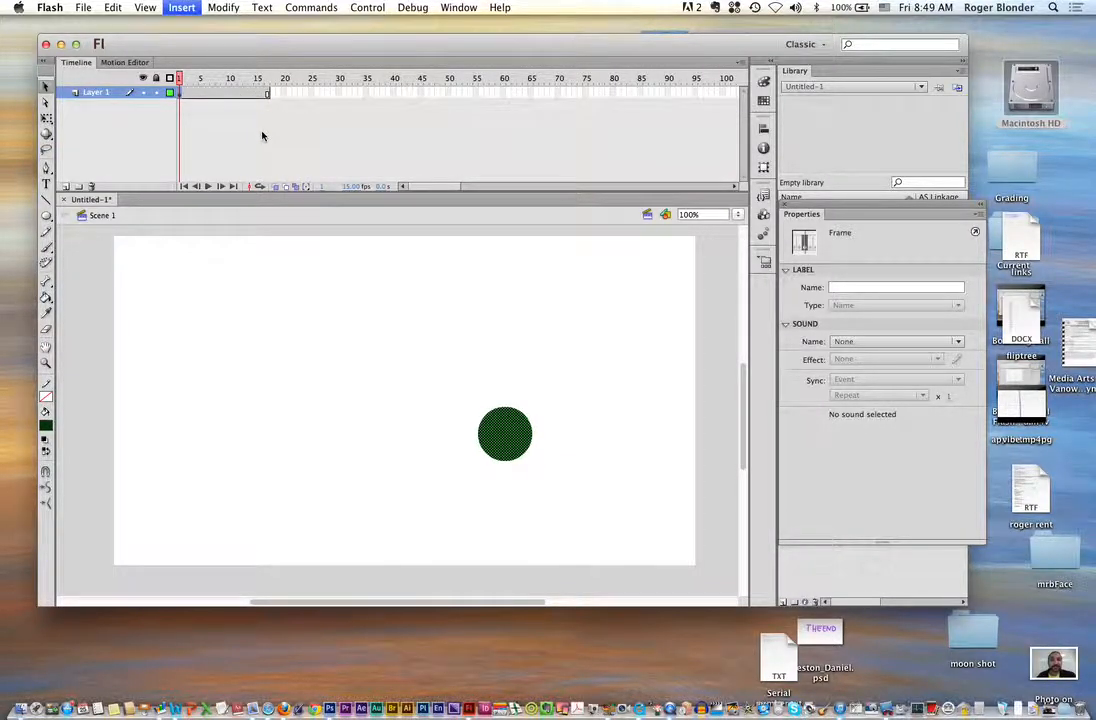
key("F5")
key("F5")
key("F5")
key("F5")
key("F5")
key("F5")
key("F5")
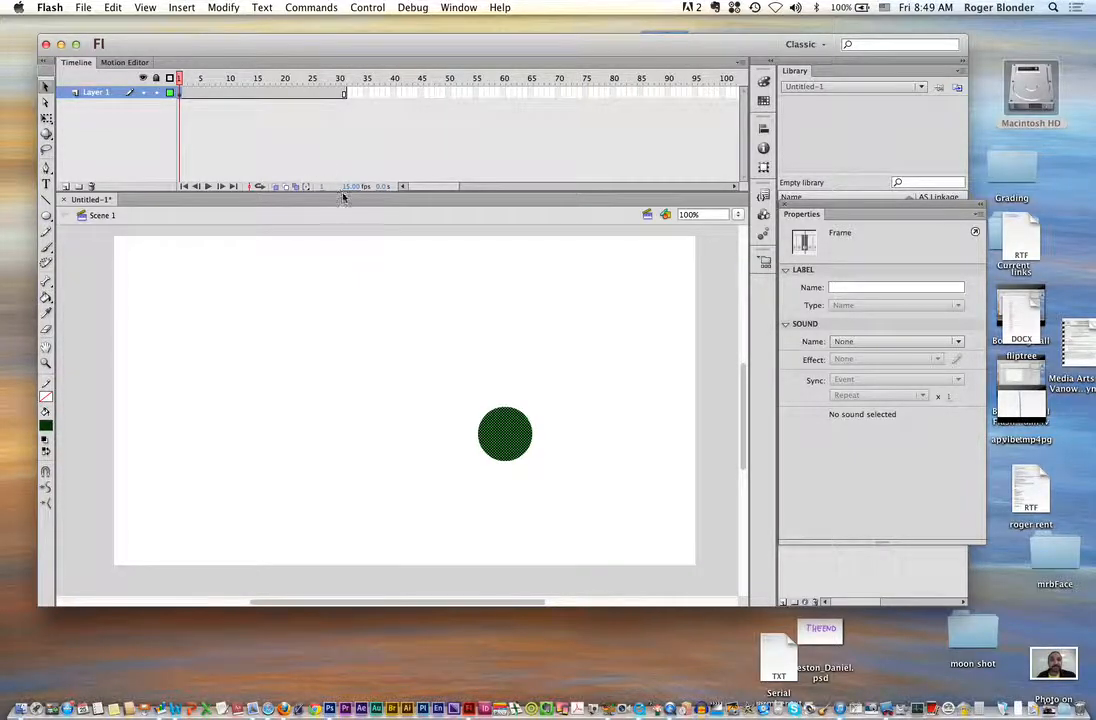
Insert a keyframe at frame 31 and nudge the circle up and left to about X 523, Y 243.
left_click(344, 93)
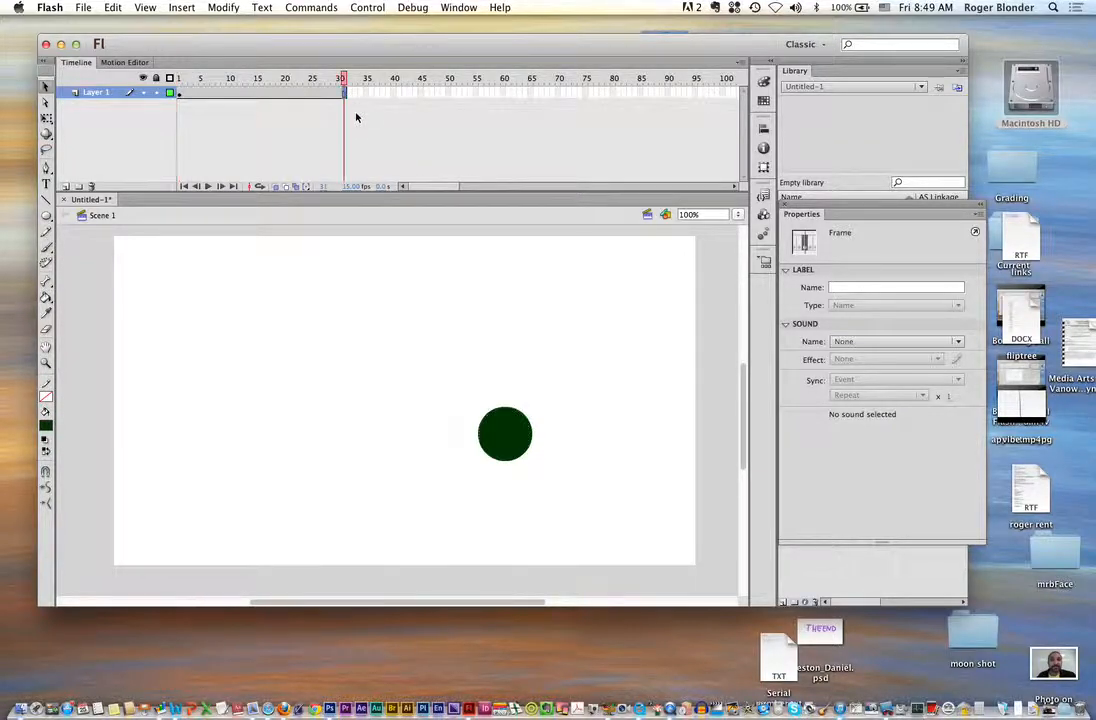
key("F6")
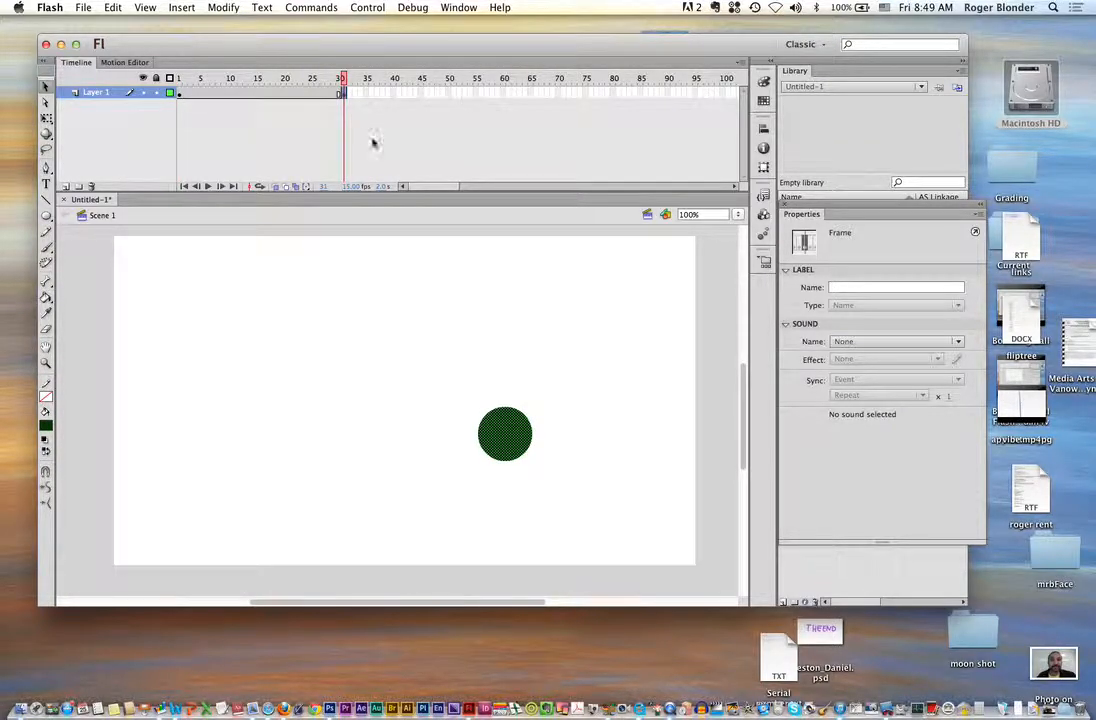
left_click_drag(507, 436, 504, 432)
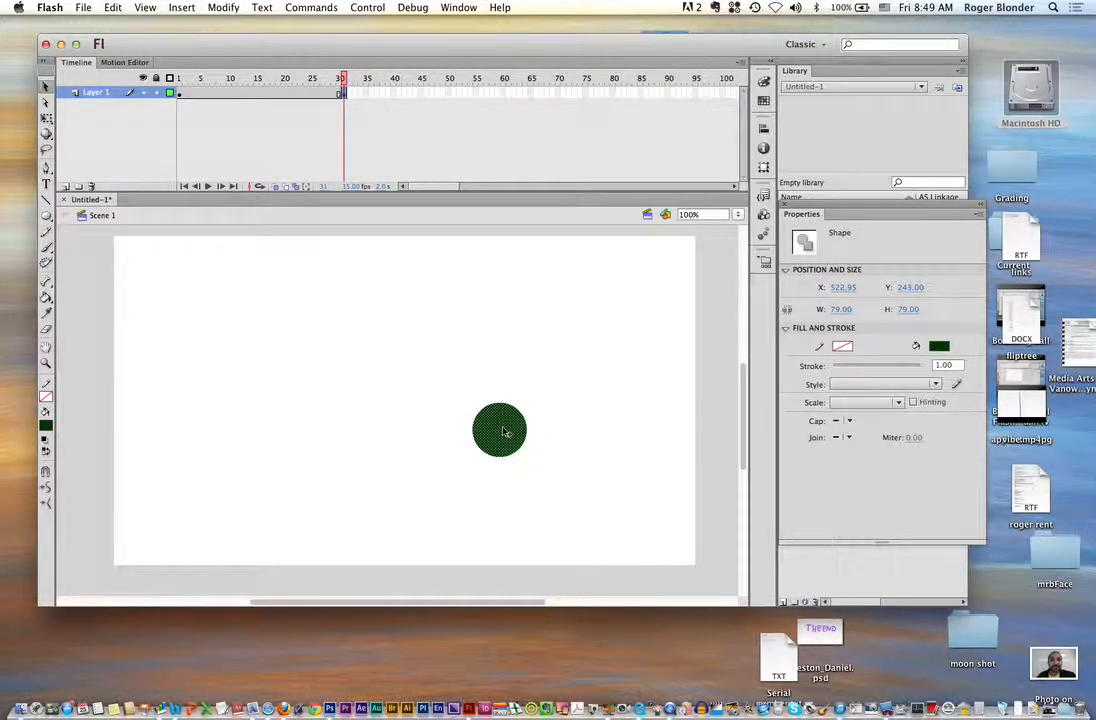
Turn on onion skinning and add consecutive keyframes through frame 43, shifting the circle slightly in each to create a jitter.
left_click(276, 188)
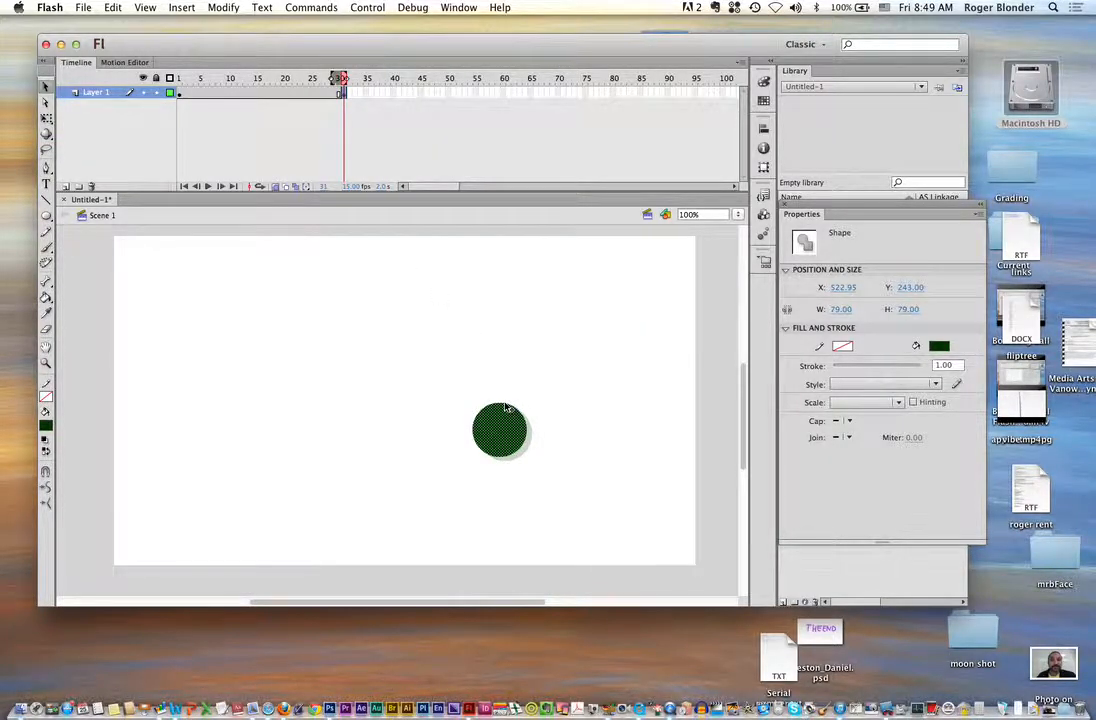
key("F6")
left_click_drag(503, 422, 514, 428)
key("F6")
key("F6")
key("F6")
key("F6")
key("F6")
key("F6")
key("F6")
key("F6")
key("F6")
key("F6")
key("F6")
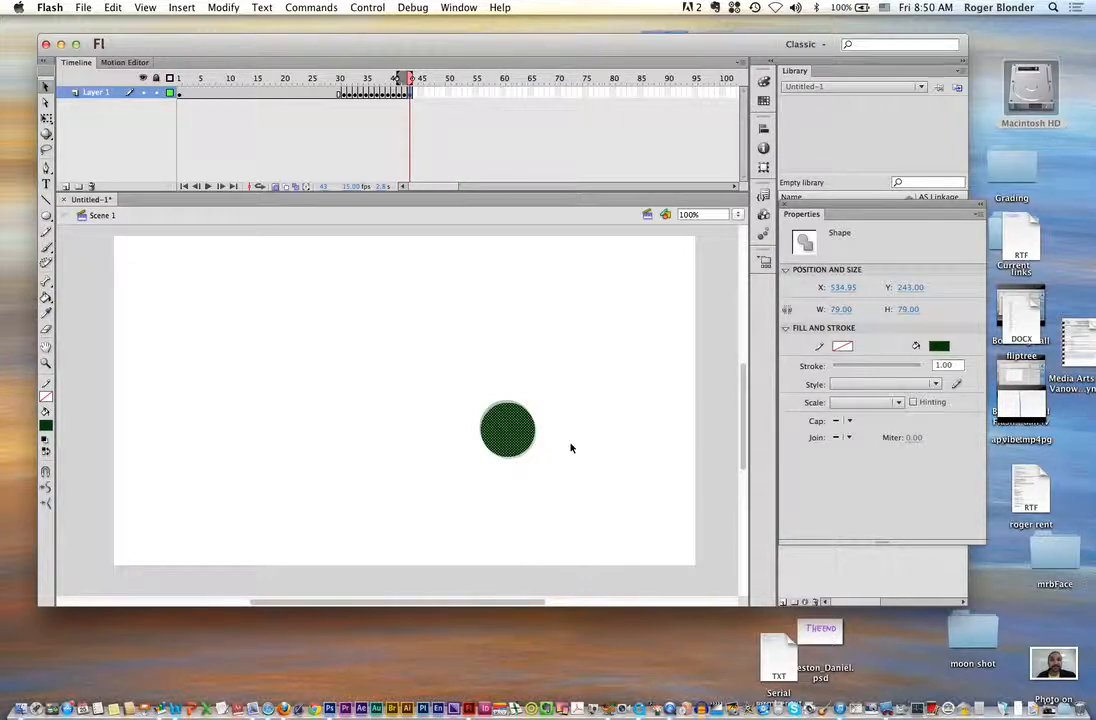
Hold the circle's pose from frame 43 through frame 60.
key("F5")
key("F5")
key("F5")
key("F5")
key("F5")
key("F5")
key("F5")
key("F5")
key("F5")
key("F5")
key("F5")
key("F5")
key("F5")
key("F5")
key("F5")
key("F5")
key("F5")
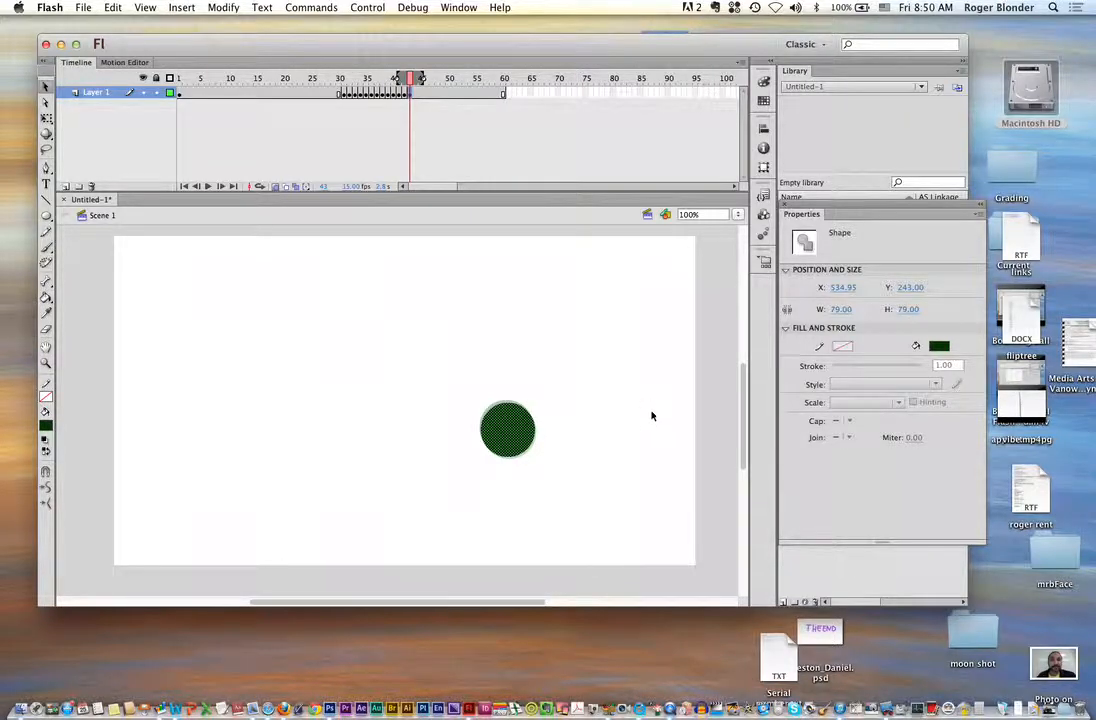
Add consecutive keyframes from frame 60 to 72, nudging the circle slightly in each and ending at about X 549, Y 230.
left_click(505, 94)
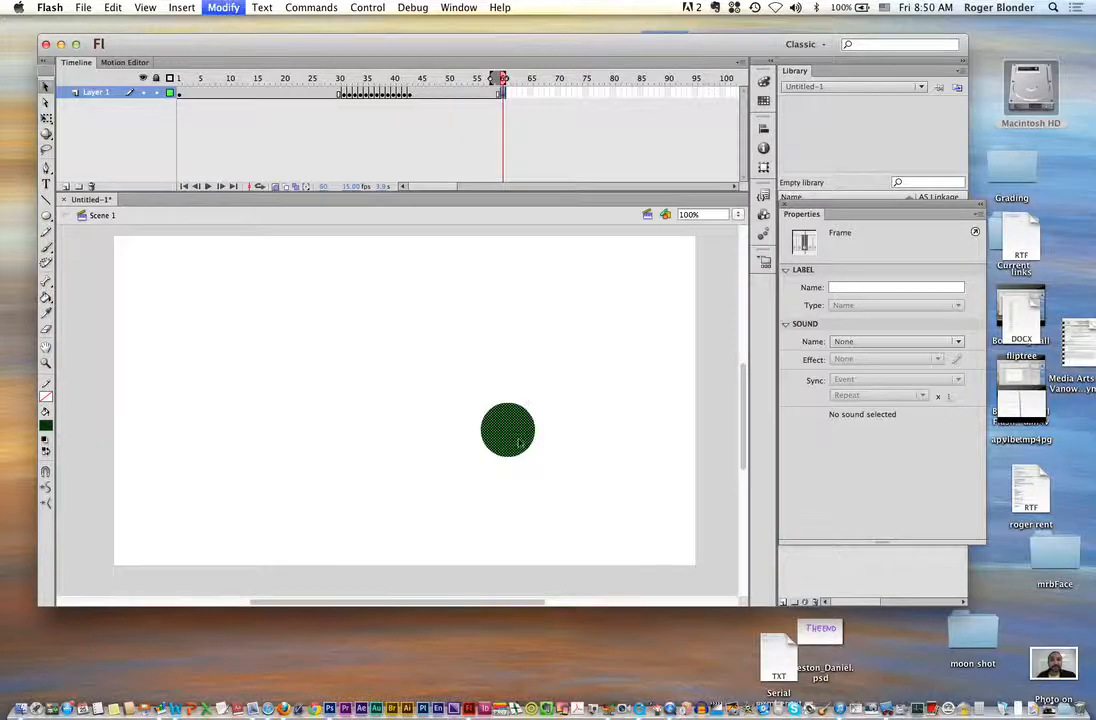
left_click_drag(509, 435, 517, 434)
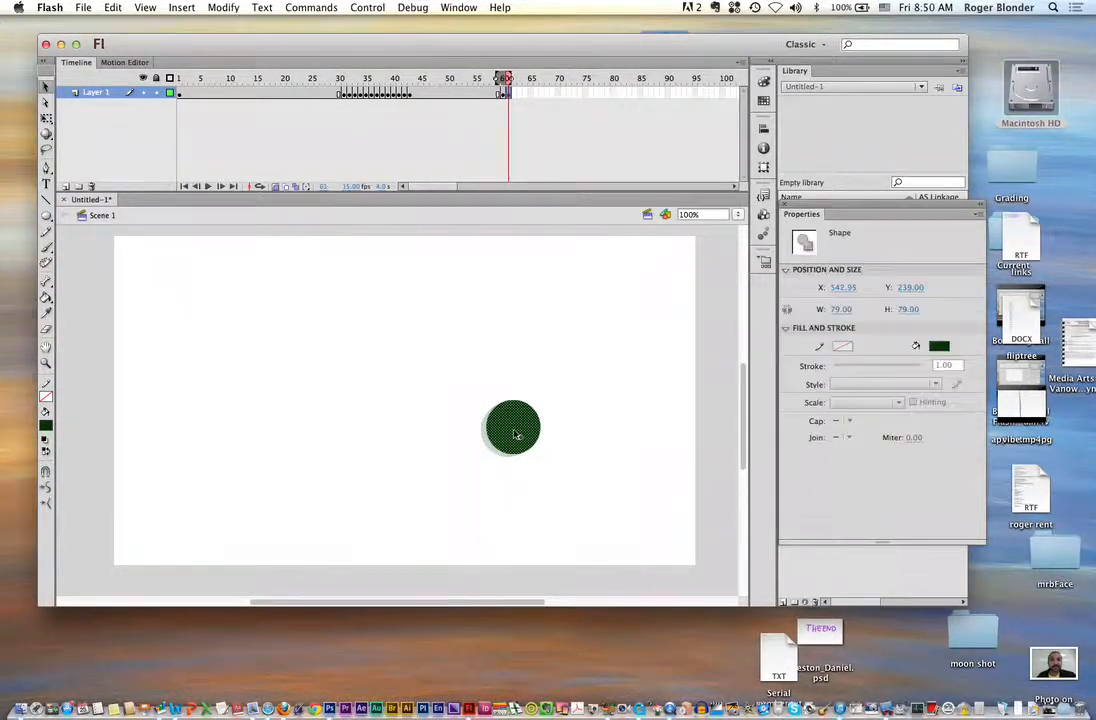
key("F5")
key("F5")
key("F5")
key("F5")
key("F5")
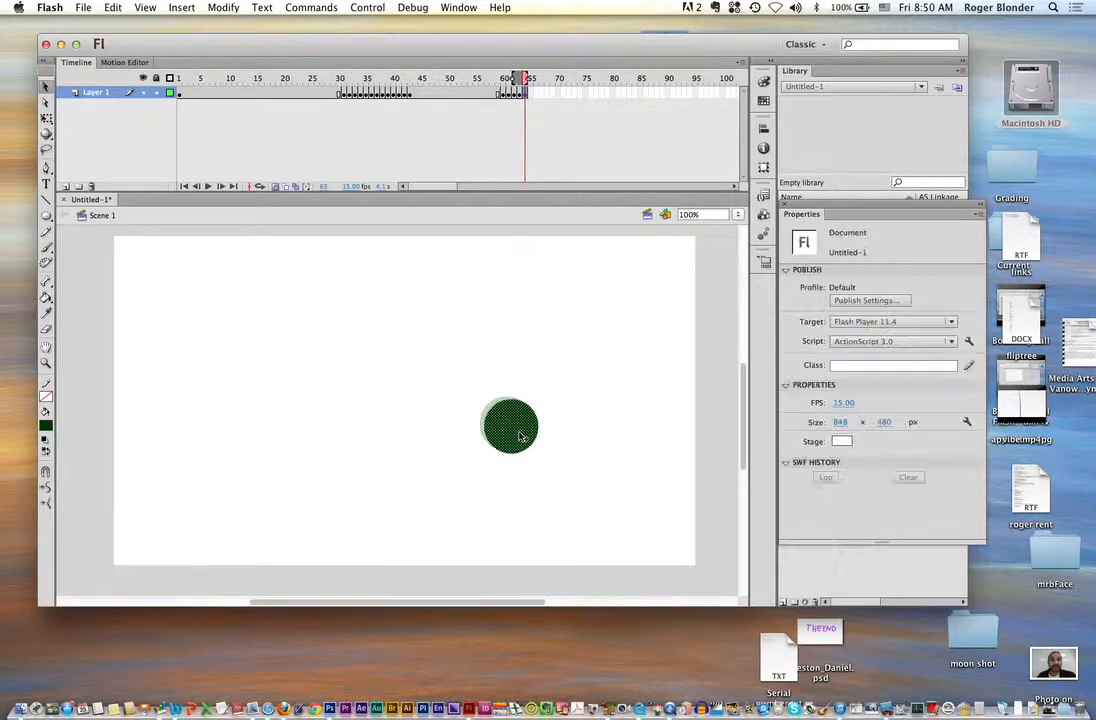
left_click_drag(517, 434, 528, 428)
key("F5")
key("F5")
key("F6")
key("F6")
key("F6")
key("F6")
key("F6")
left_click(516, 430)
left_click_drag(516, 430, 517, 429)
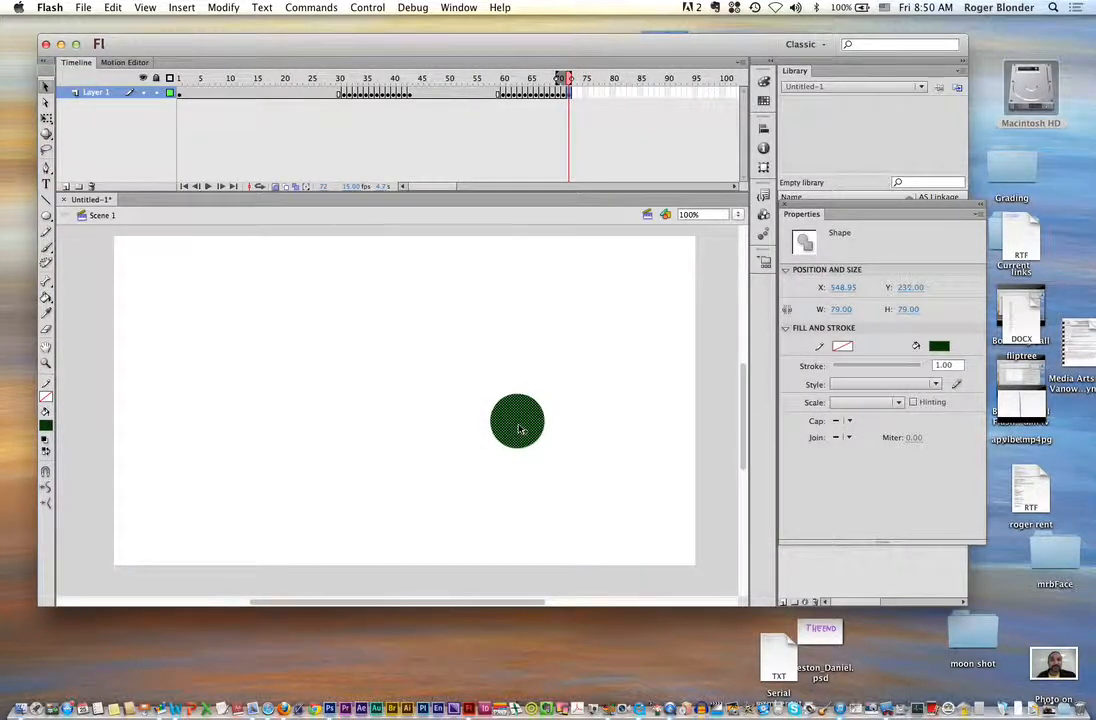
key("F6")
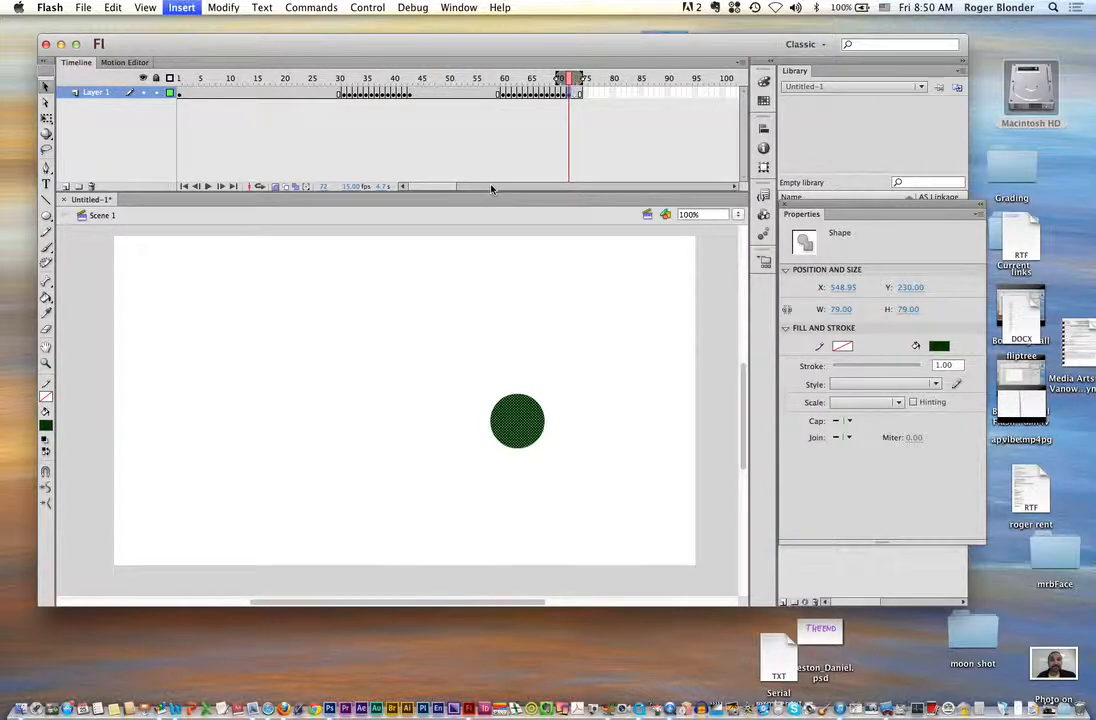
Hold the circle's pose from frame 72 through frame 84.
key("F5")
key("F5")
key("F5")
key("F5")
key("F5")
key("F5")
key("F5")
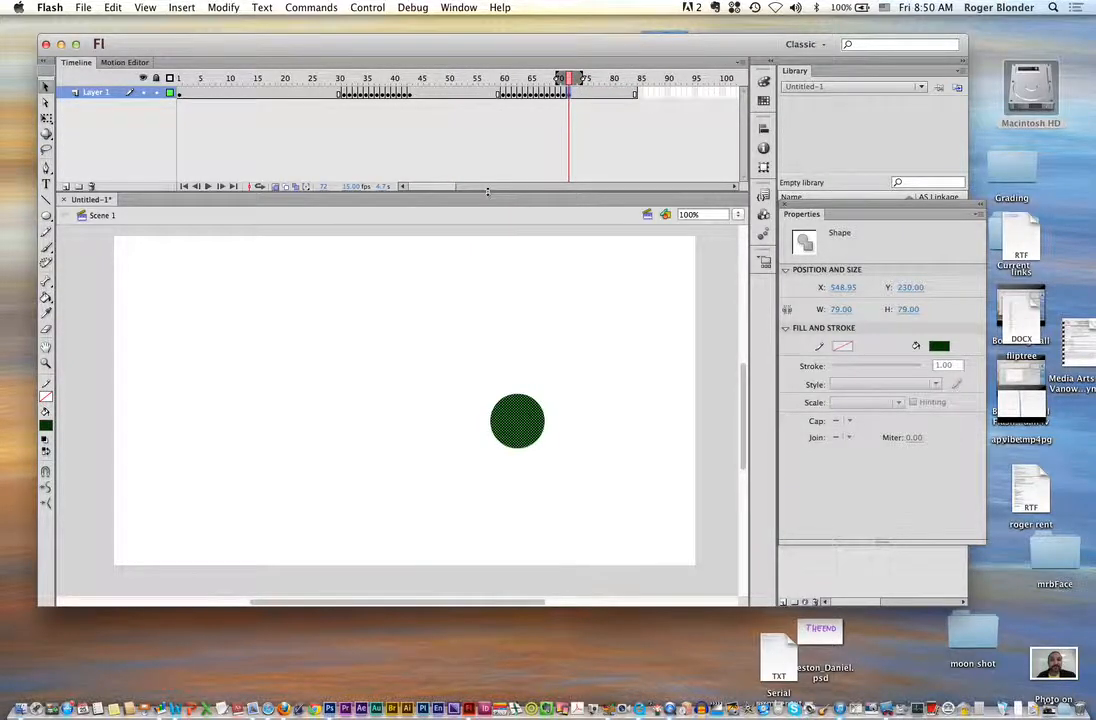
Add consecutive keyframes from frame 84 to 94, shifting the circle slightly in each and ending at about X 557, Y 221.
left_click_drag(443, 186, 446, 186)
left_click(630, 95)
key("F6")
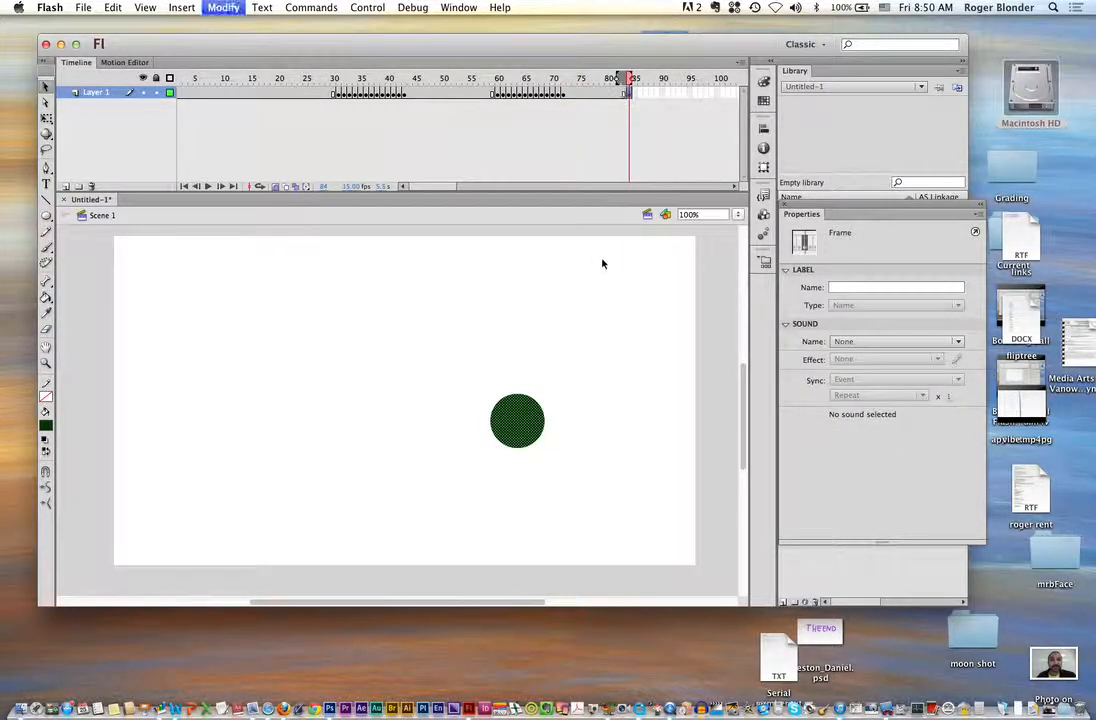
left_click_drag(520, 411, 528, 415)
key("F6")
key("F6")
key("F6")
key("F6")
key("F6")
key("F6")
key("F6")
key("F6")
key("F6")
key("F6")
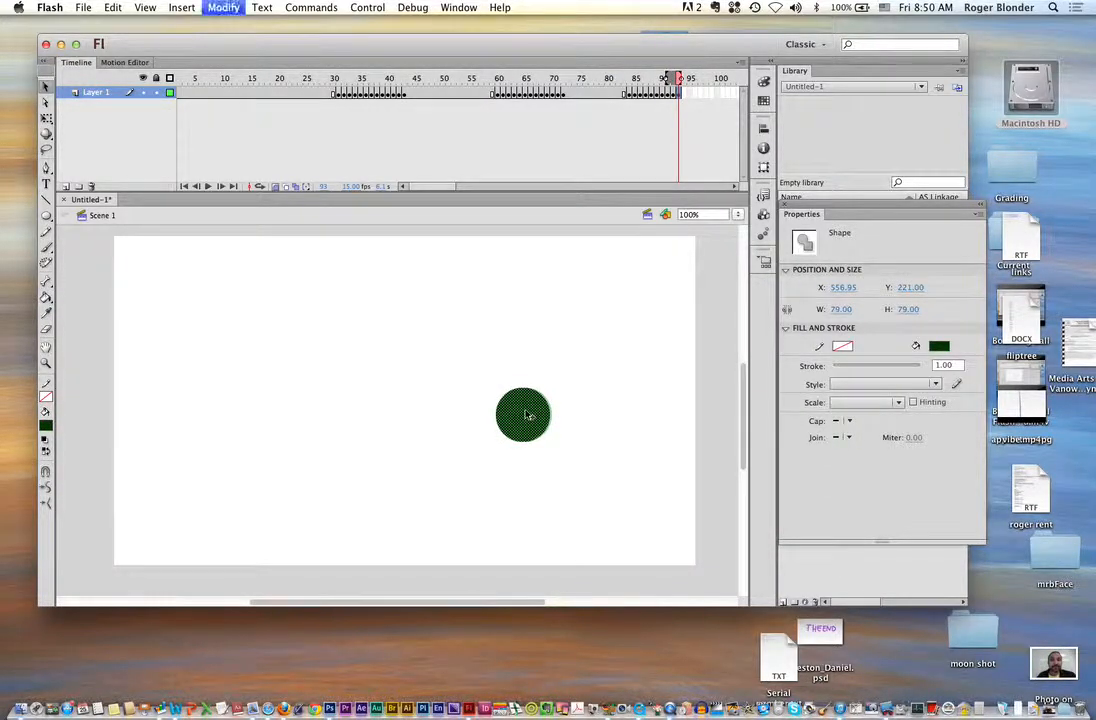
Hold the circle's pose from frame 94 to frame 102 and insert a keyframe there.
key("F5")
key("F5")
key("F5")
key("F5")
key("F5")
key("F5")
key("F5")
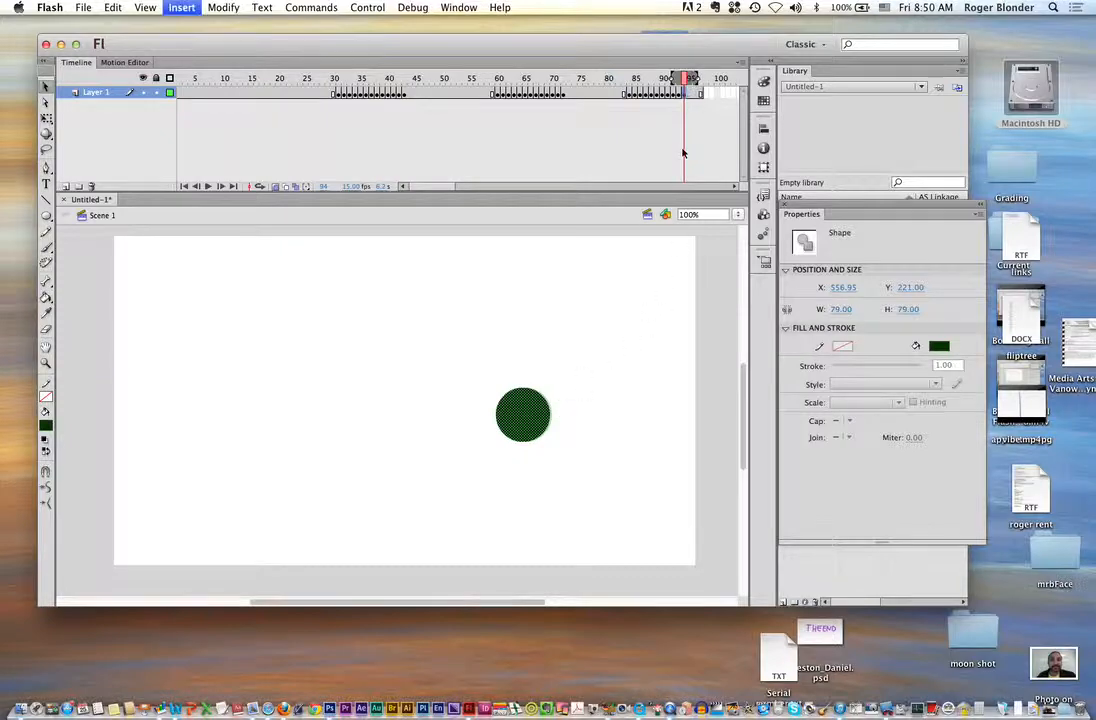
scroll(378, 157, "right", 5)
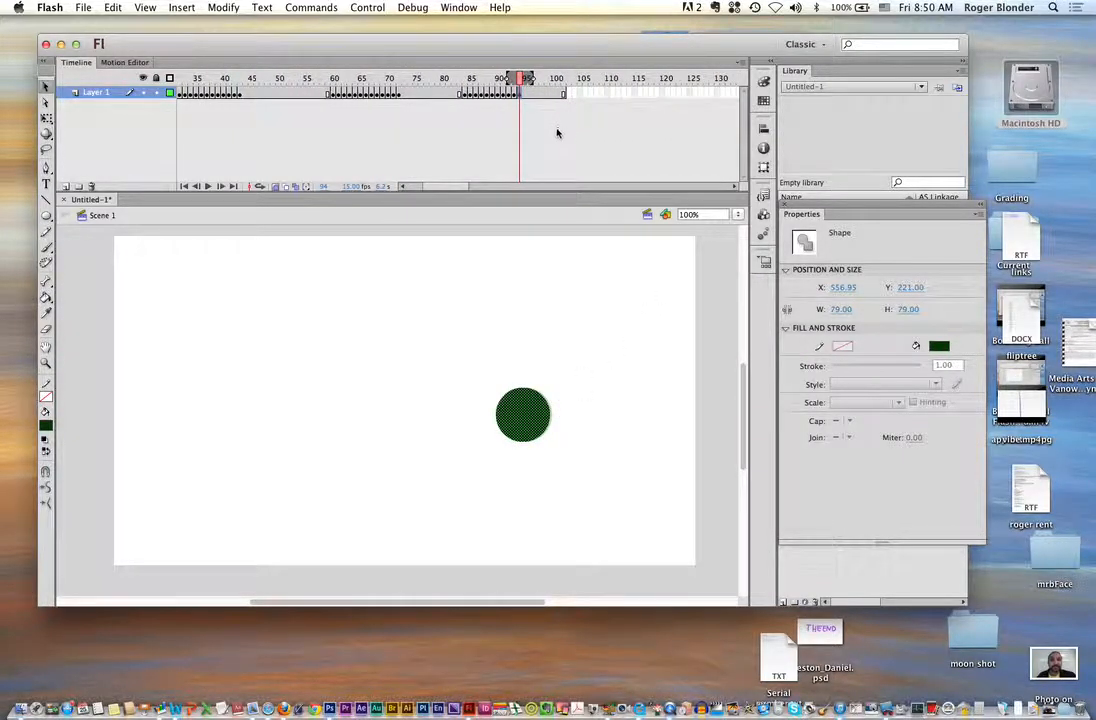
left_click(564, 94)
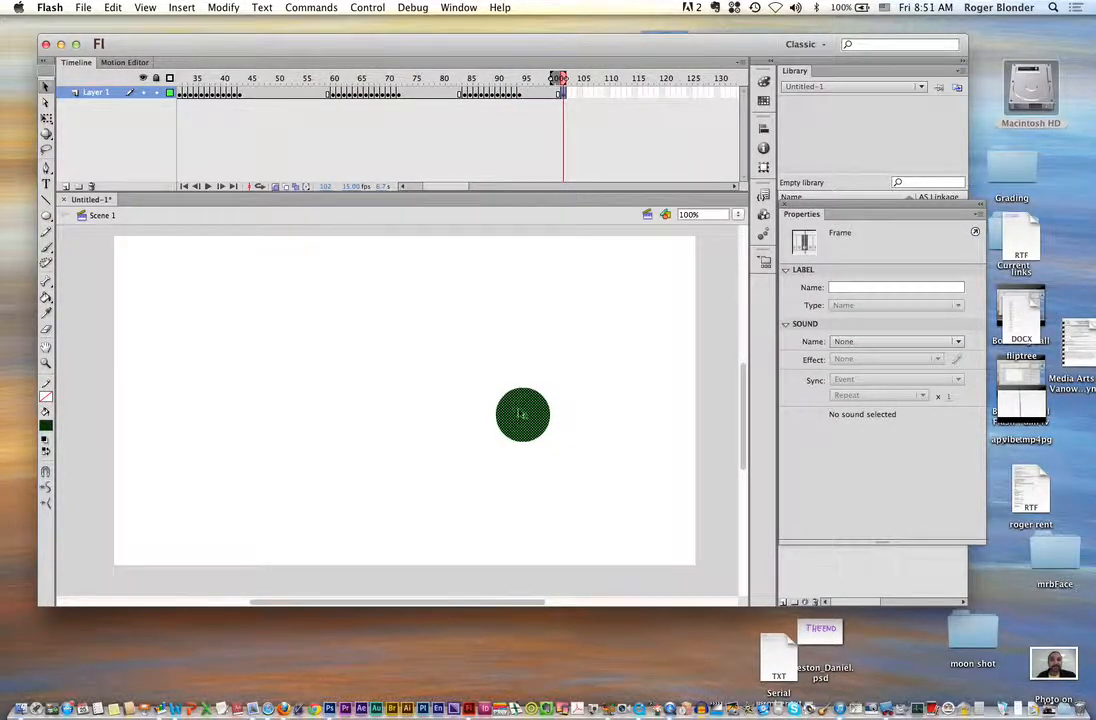
Add consecutive keyframes from frame 102 to 107, nudging the circle slightly in each and ending at about X 554, Y 212.
left_click_drag(520, 413, 518, 416)
key("F6")
key("F6")
key("F6")
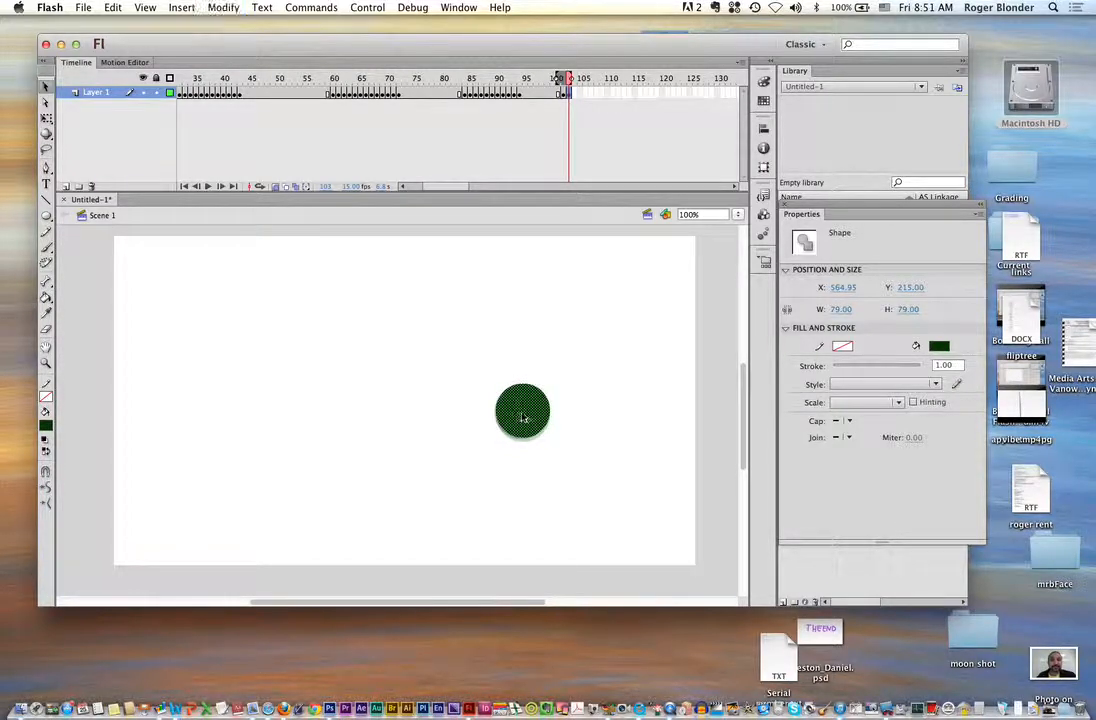
key("F6")
left_click(526, 393)
left_click_drag(526, 393, 525, 402)
key("F6")
key("F6")
key("F6")
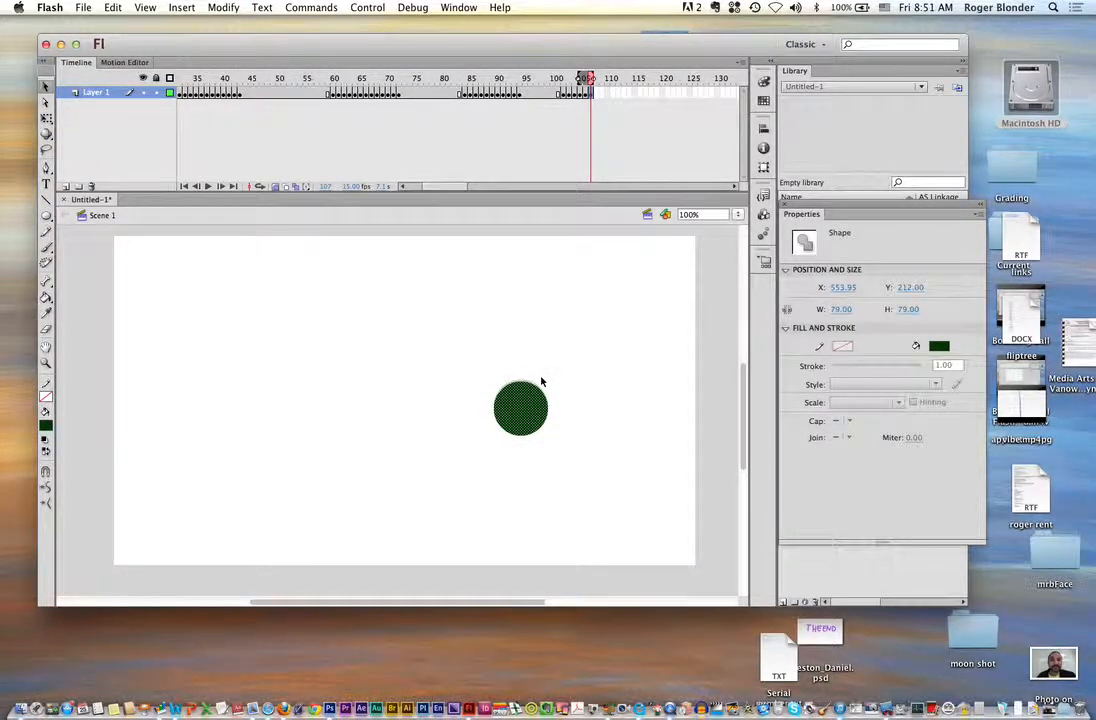
Hold the circle's pose from frame 107 to frame 116 and play back the animation.
key("F5")
key("F5")
key("F5")
key("F5")
key("F5")
key("F5")
key("F5")
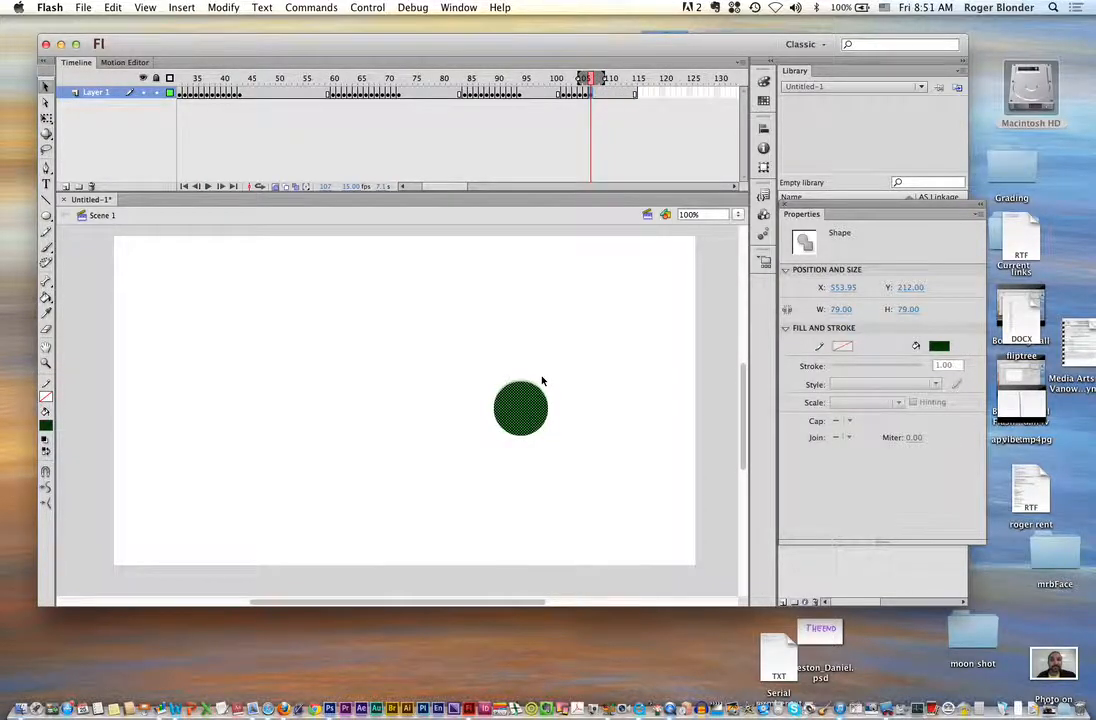
left_click_drag(427, 188, 365, 184)
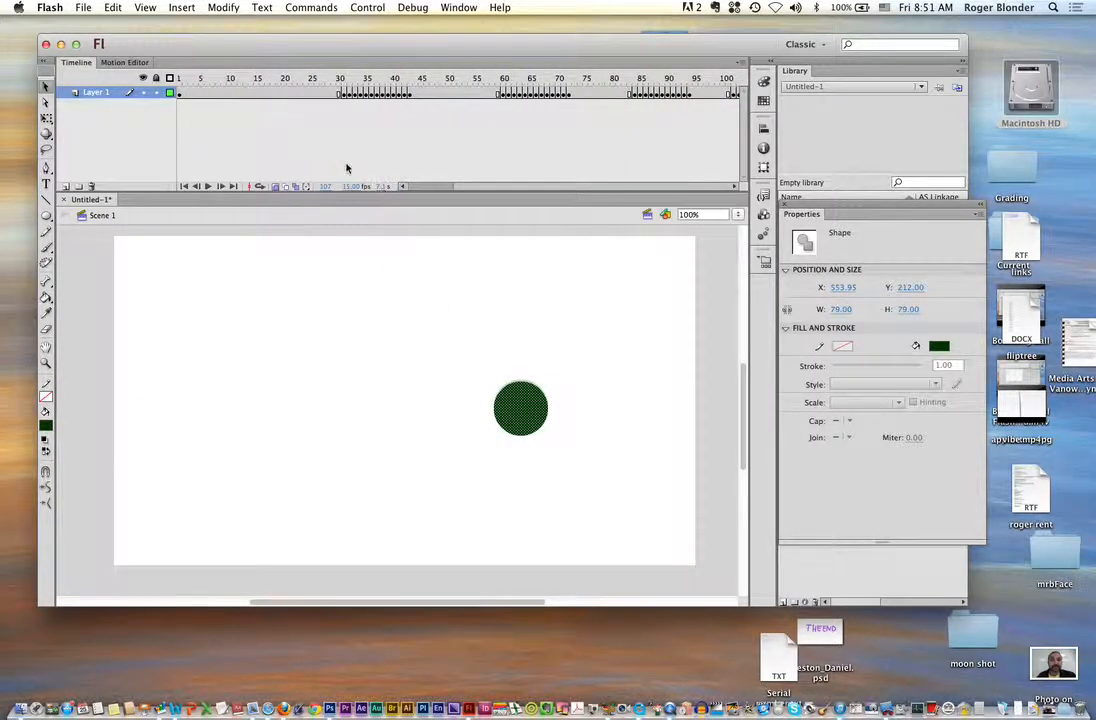
key("Return")
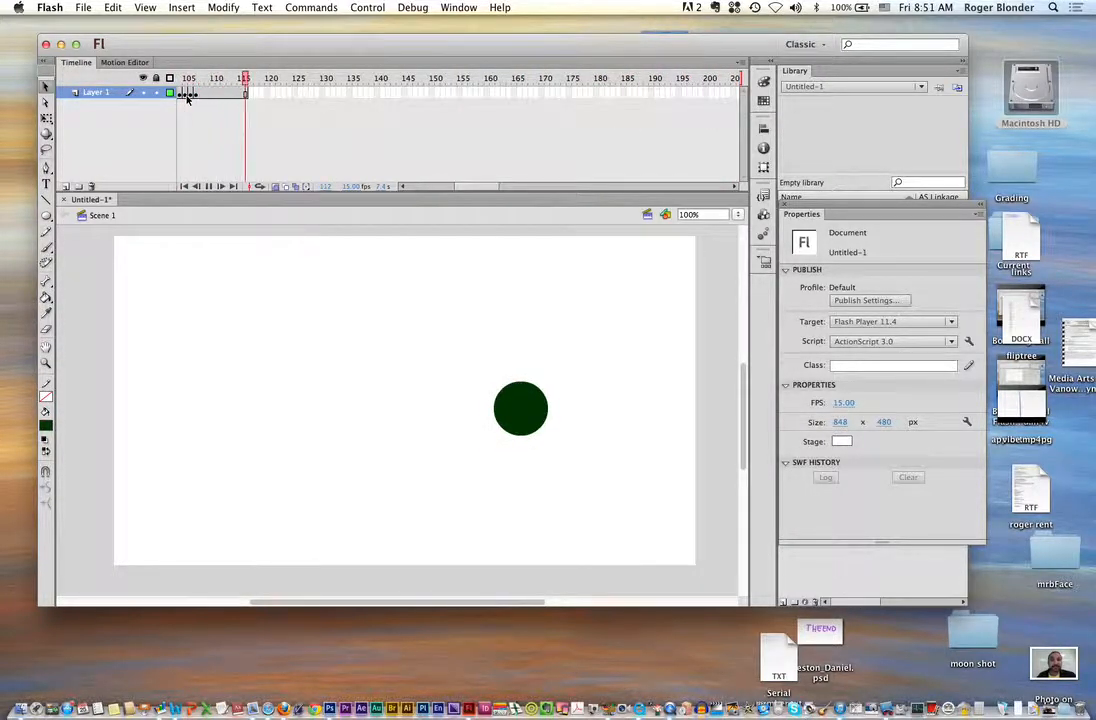
Insert a keyframe at frame 116 and squash the circle to about 83 x 69 with Free Transform.
left_click(247, 93)
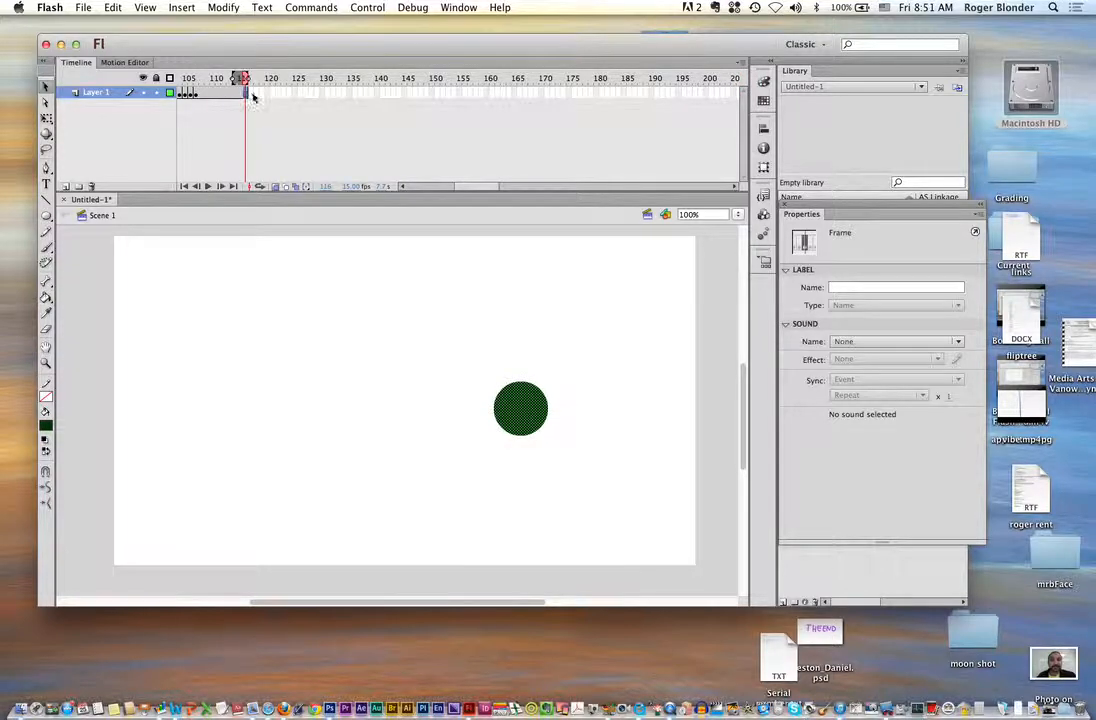
left_click(45, 117)
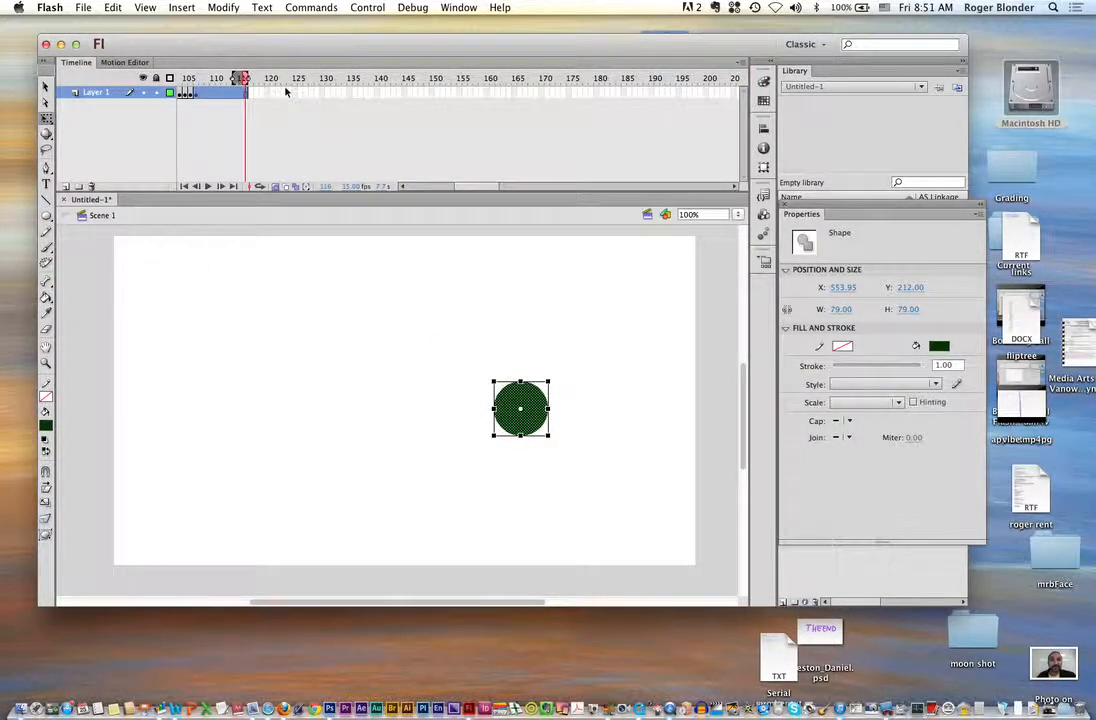
left_click(248, 96)
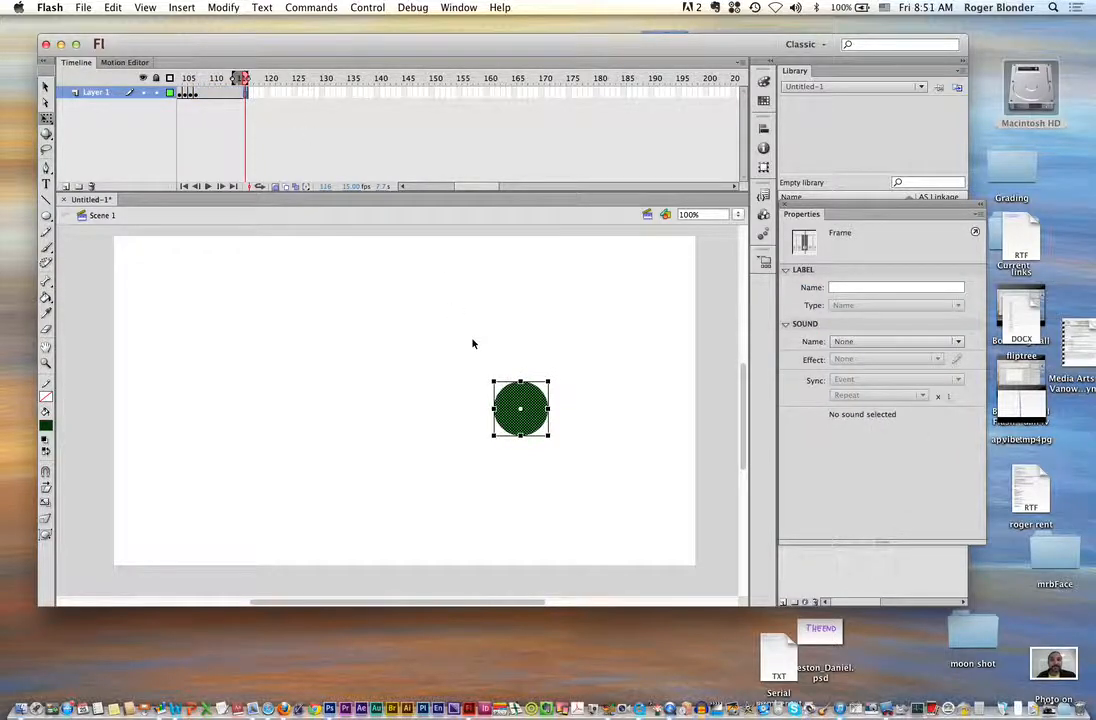
key("F6")
left_click_drag(520, 380, 551, 412)
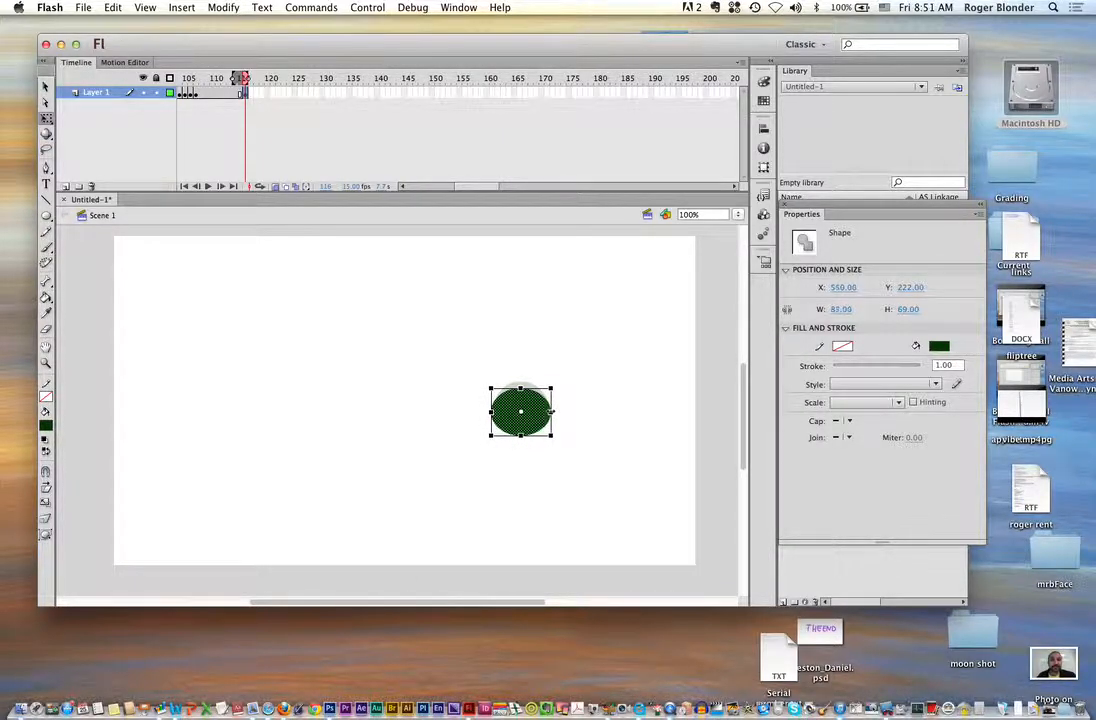
Add keyframes at frames 117 to 119, progressively flattening and widening the ellipse to about 104 x 32 while keeping its base in place.
key("F6")
left_click_drag(521, 387, 483, 416)
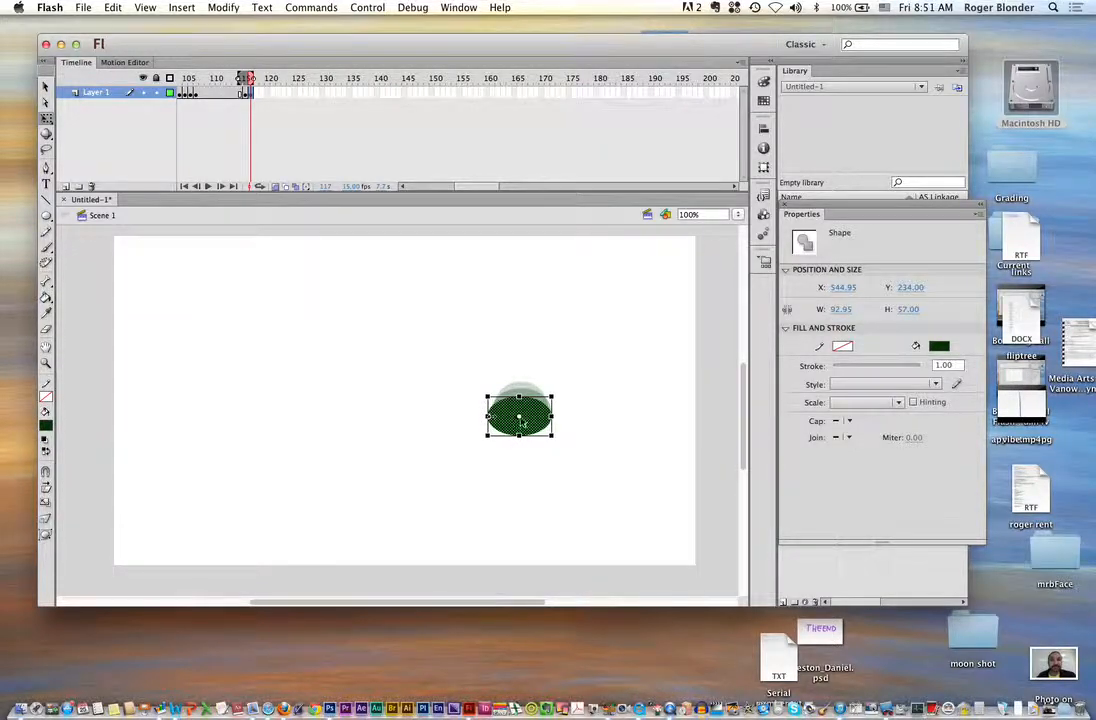
left_click_drag(550, 416, 556, 416)
key("F6")
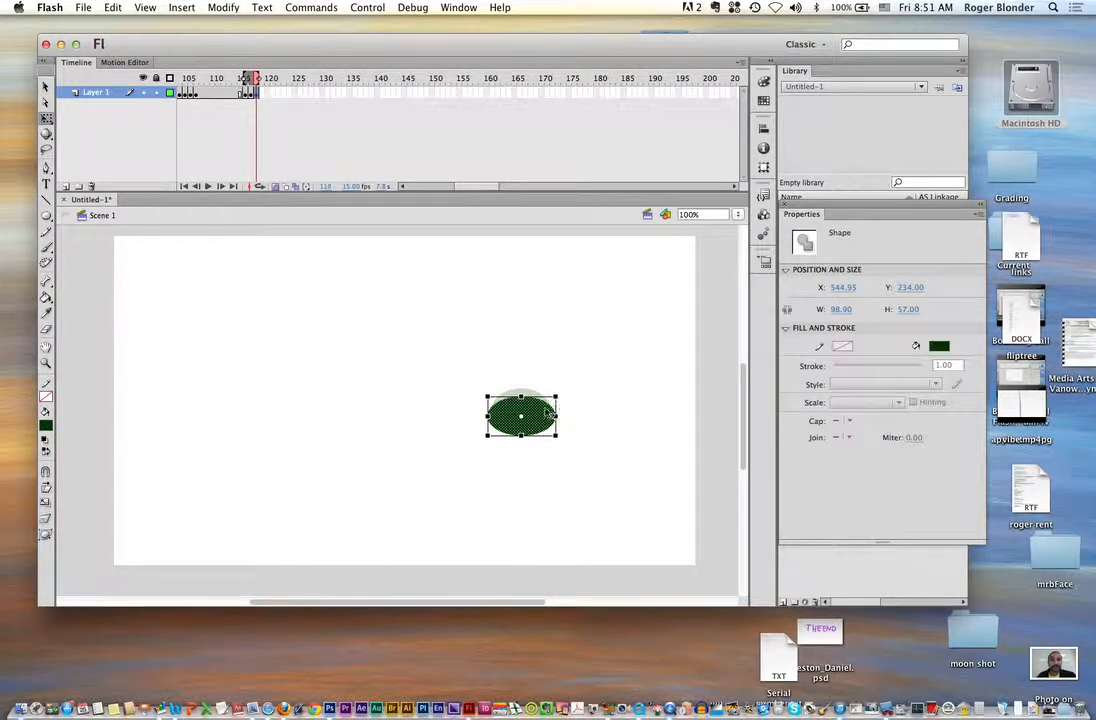
mouse_move(521, 397)
left_mouse_down()
mouse_move(521, 409)
mouse_move(560, 421)
mouse_move(523, 411)
left_mouse_up()
key("F6")
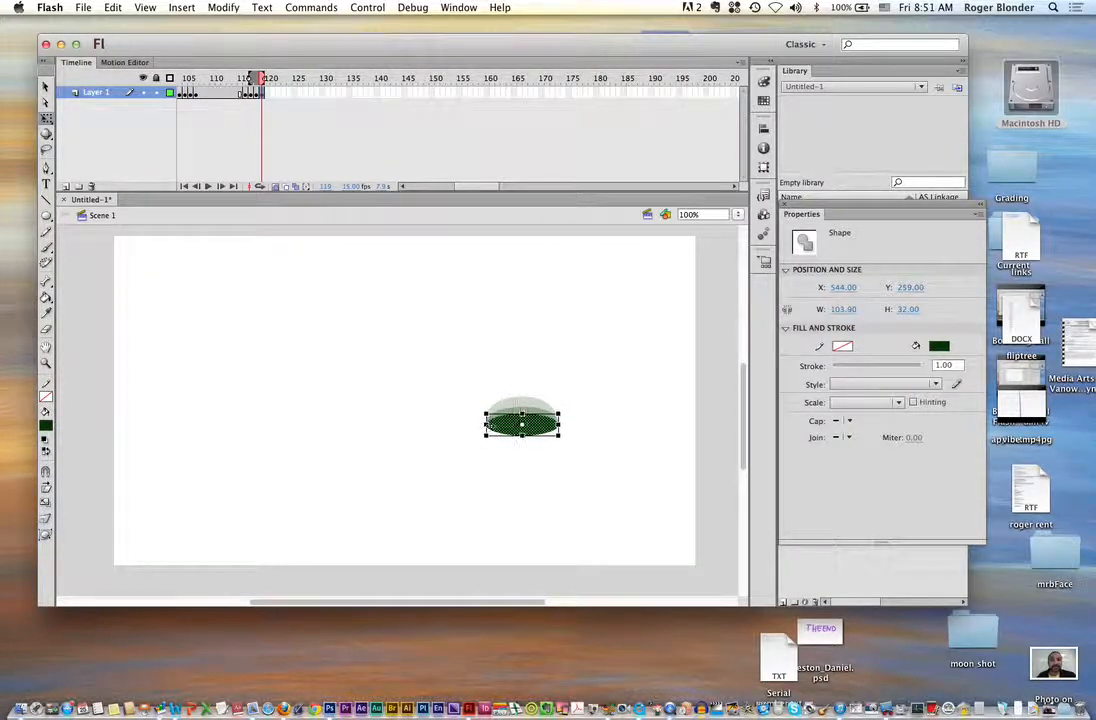
Add keyframes at frames 120 to 123, slightly widening and raising the ellipse to about 119 x 41.
key("F6")
key("F6")
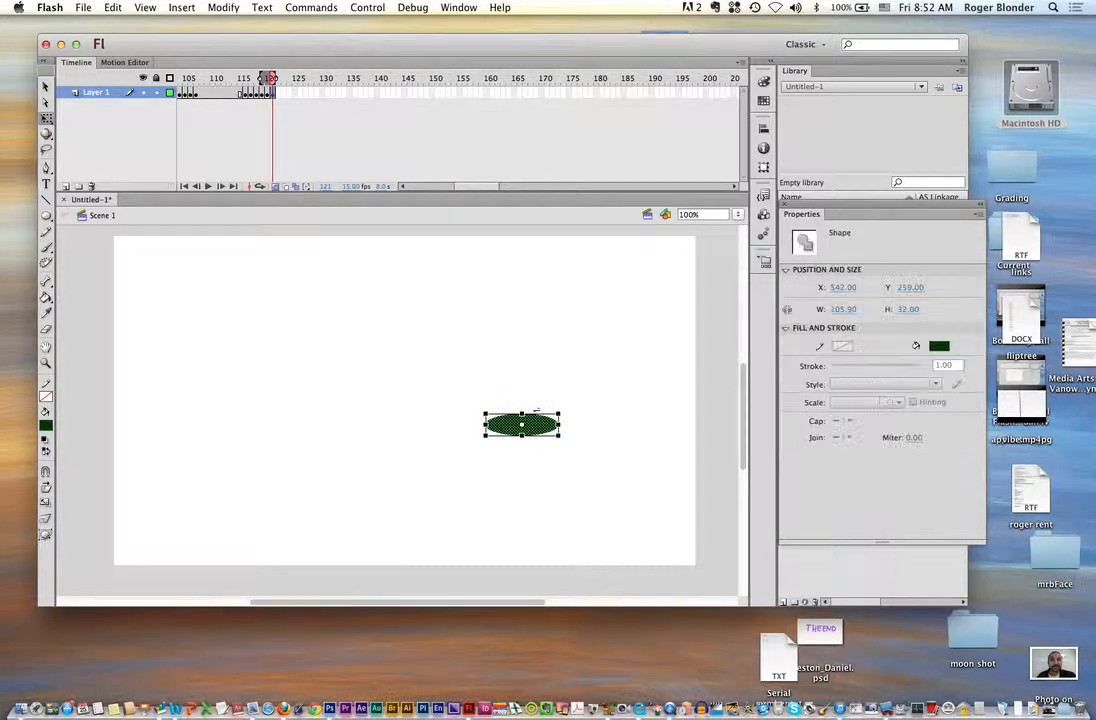
key("F6")
left_click_drag(521, 411, 521, 409)
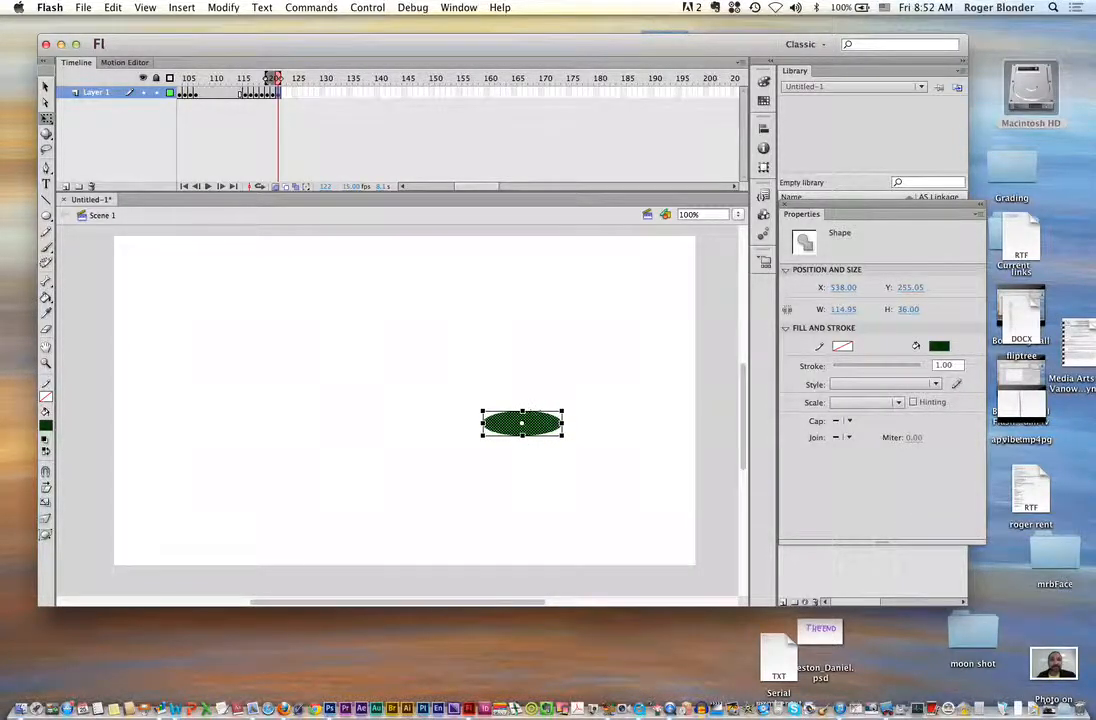
key("F6")
left_click_drag(522, 410, 523, 407)
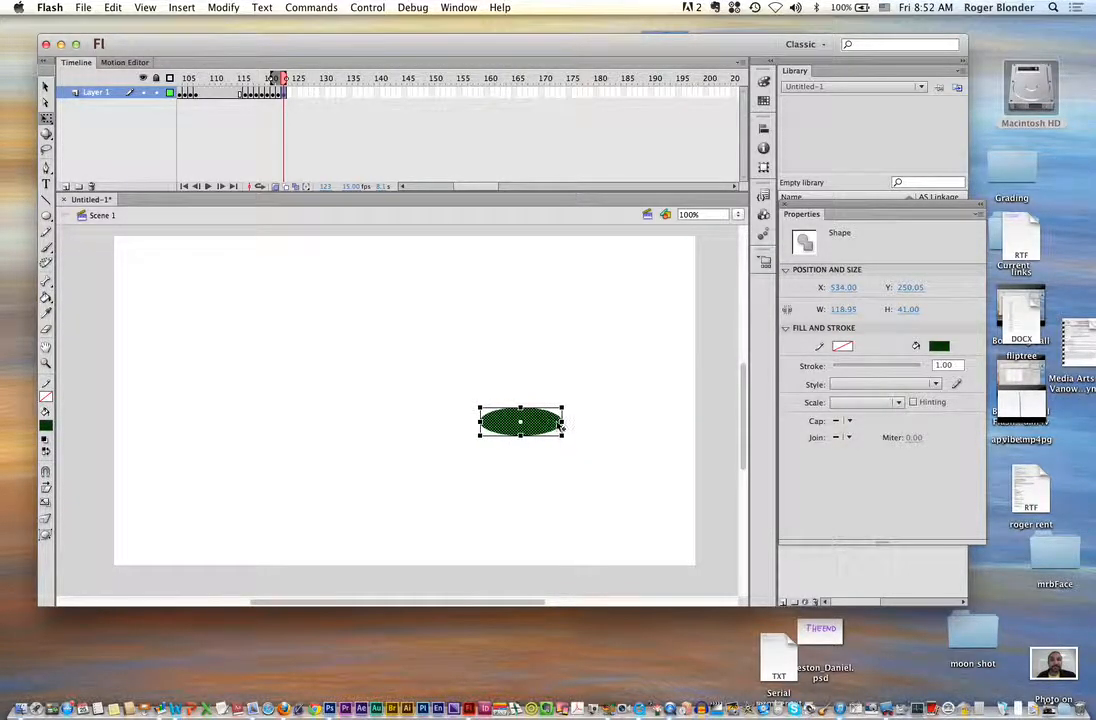
Add keyframes at frames 124 to 127, flattening and widening the ellipse to about 128 x 22.
left_click_drag(562, 422, 522, 420)
key("F6")
key("F6")
key("F6")
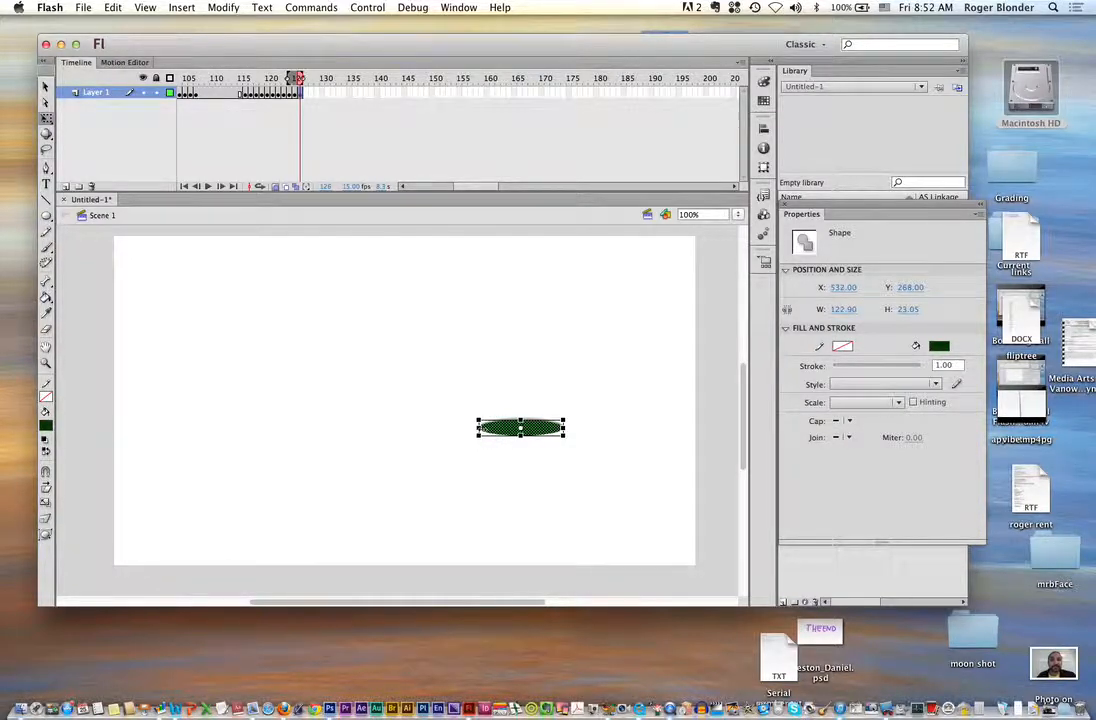
key("F6")
left_click_drag(477, 428, 521, 421)
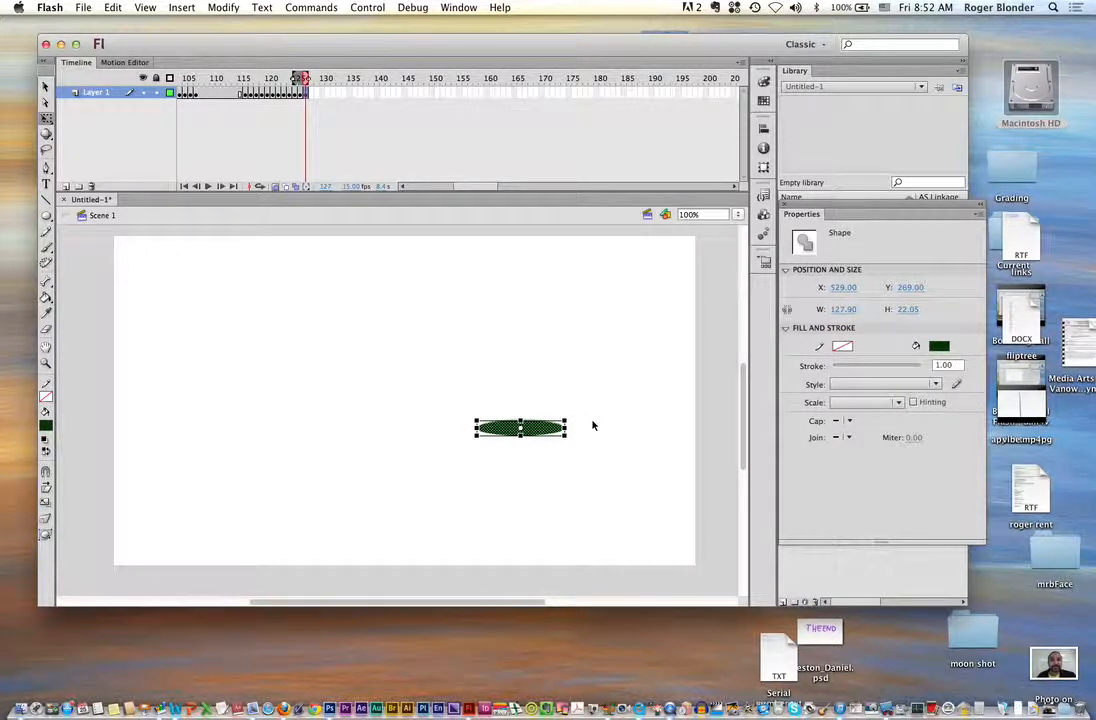
Add keyframes at frames 128 to 132, rotating the flattened ellipse slightly back and forth so that it wobbles.
key("F6")
left_click_drag(572, 416, 572, 418)
key("F6")
key("F6")
key("F6")
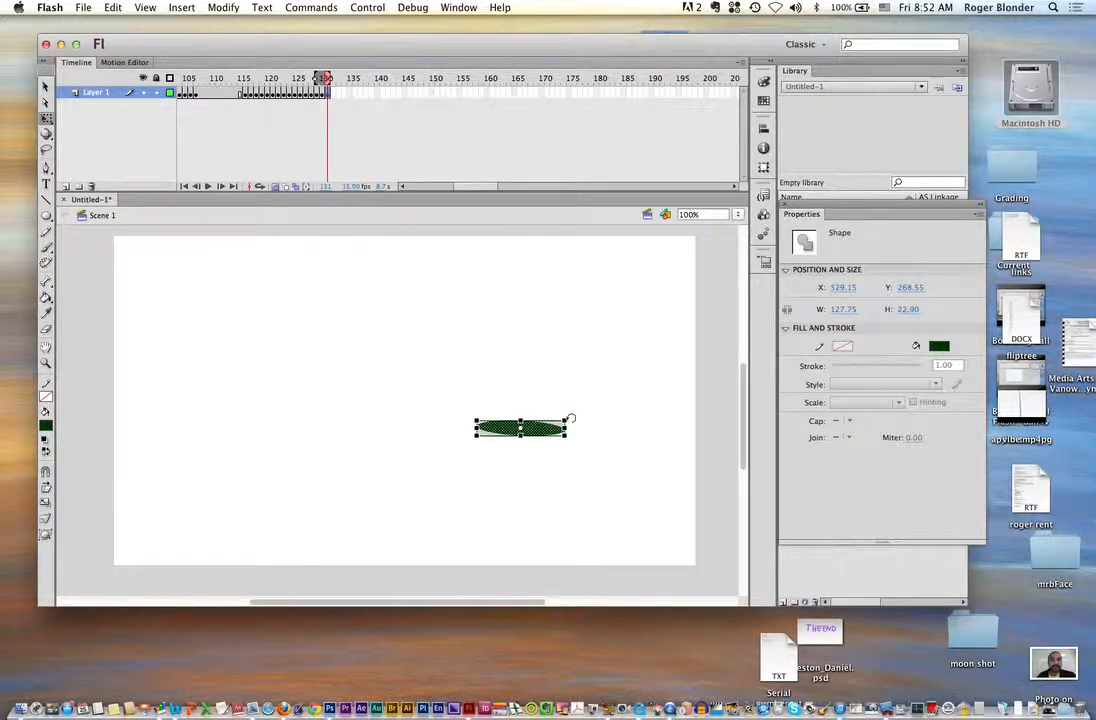
left_click_drag(575, 418, 573, 416)
key("F6")
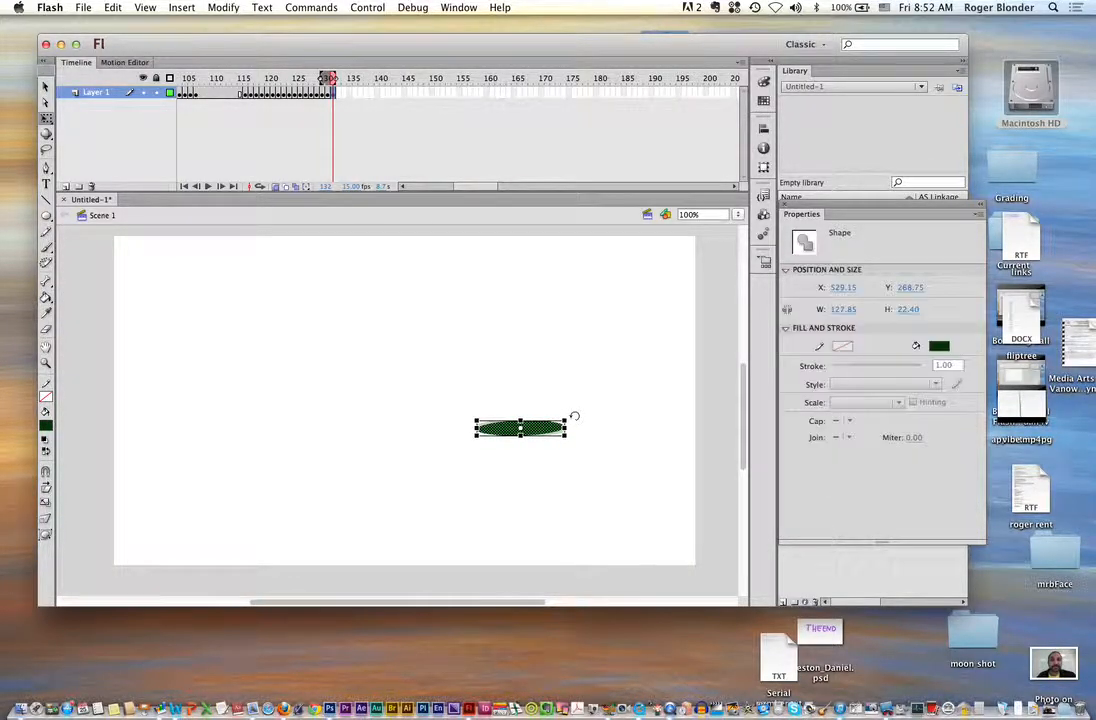
Add a keyframe at frame 133 with the ellipse flattened to about 140 x 18, and repeat that pose in keyframes 134 and 135.
key("F6")
left_click_drag(520, 423, 520, 427)
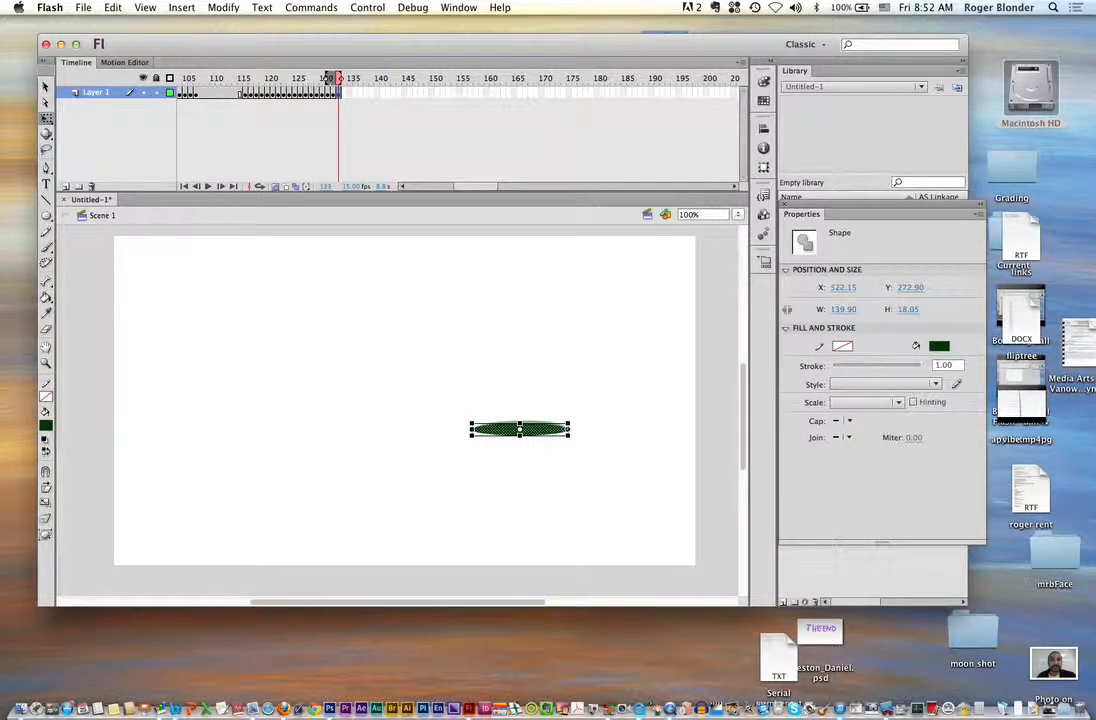
key("F6")
key("F6")
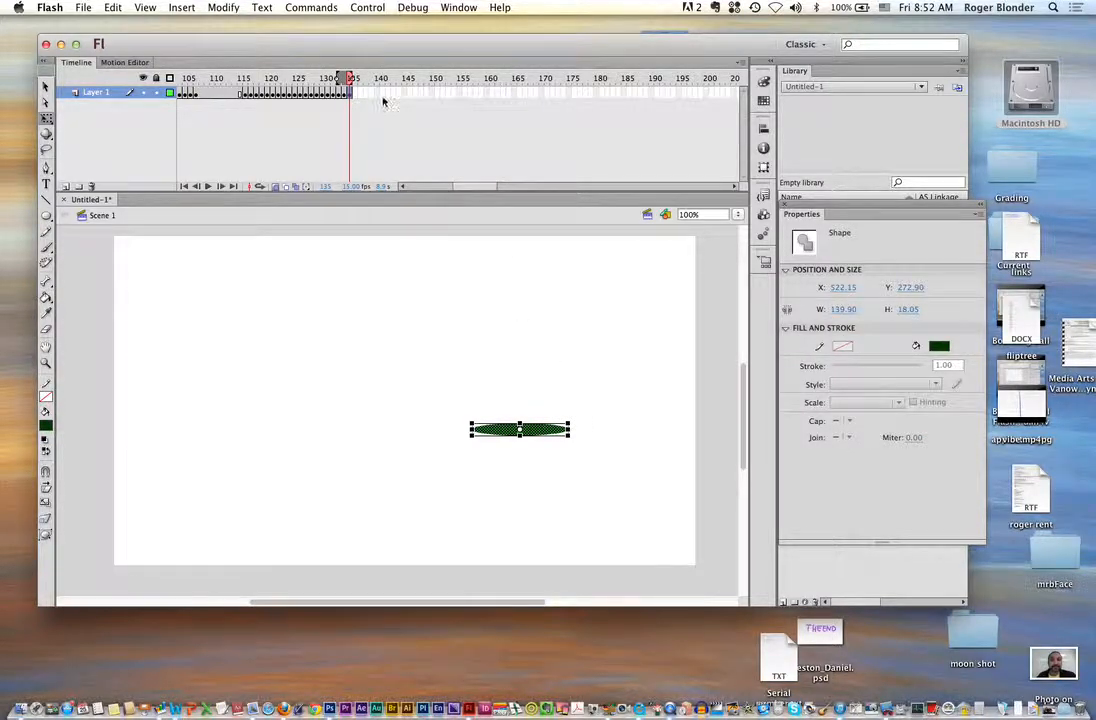
Insert a keyframe at frame 136, stretch the ellipse into a tall, narrow shape of about 34 x 142, and lift it off its base.
key("F6")
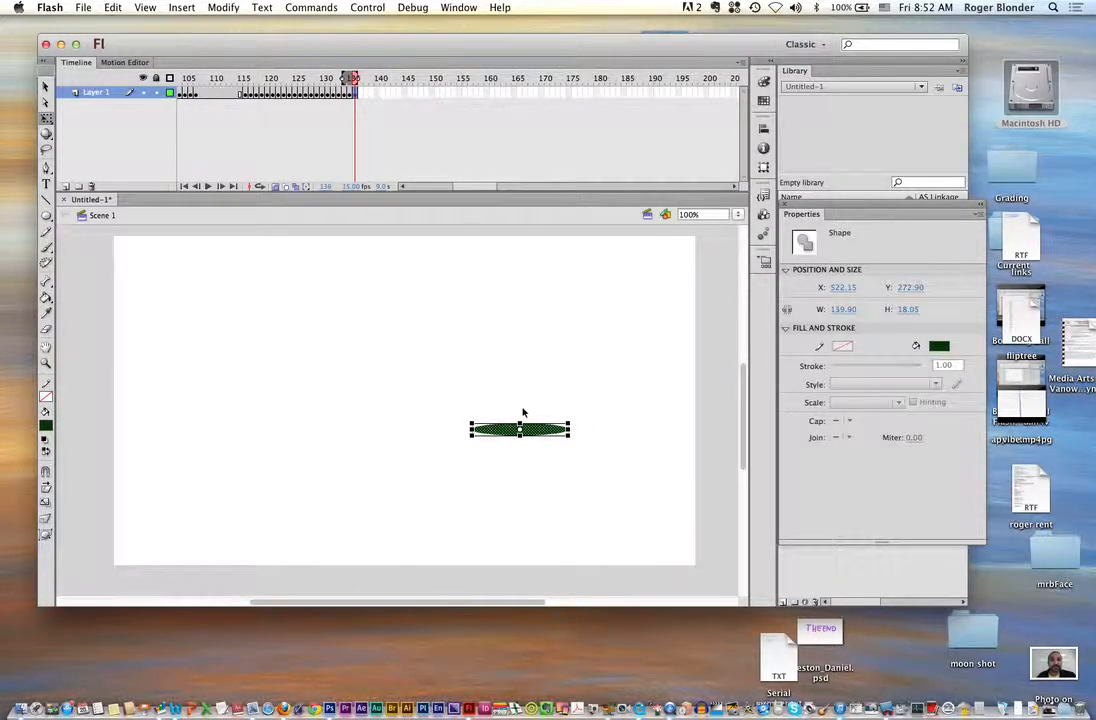
left_click_drag(519, 421, 519, 338)
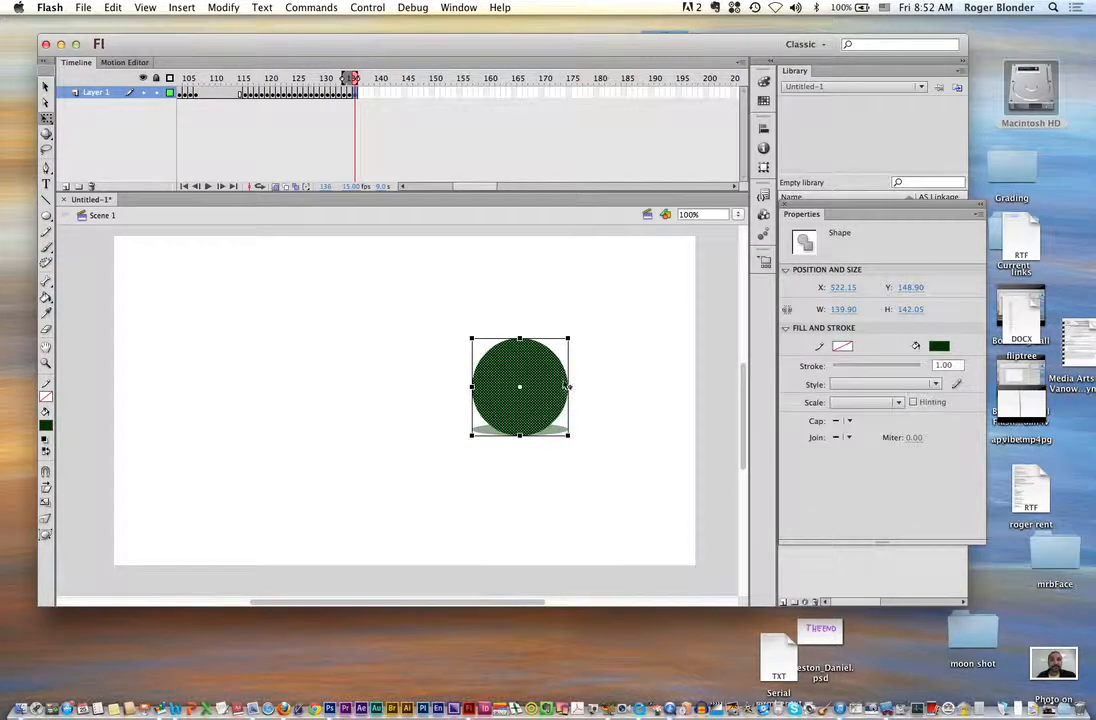
left_click_drag(569, 386, 525, 210)
Insert a keyframe at frame 137 and move the tall ellipse up past the stage's upper edge to about Y -125.
key("F6")
scroll(541, 320, "up", 2)
scroll(541, 320, "up", 1)
left_click_drag(518, 340, 518, 282)
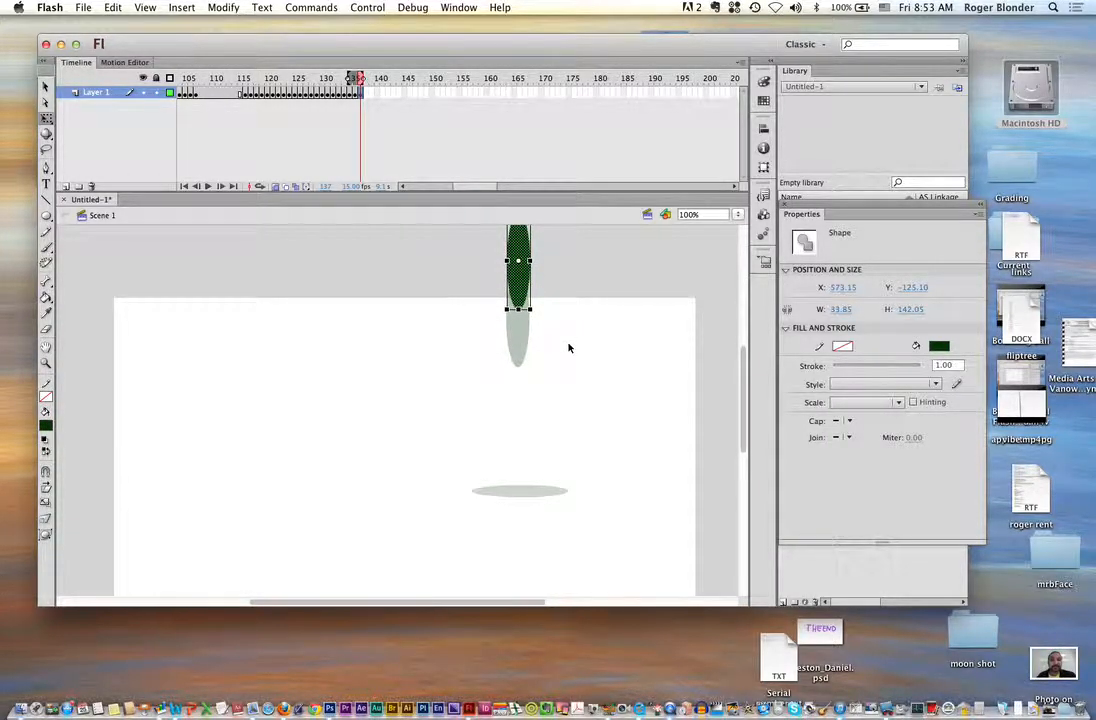
Insert three blank keyframes at frames 138 to 140 so the stage is empty after the ellipse leaves.
left_click(366, 100)
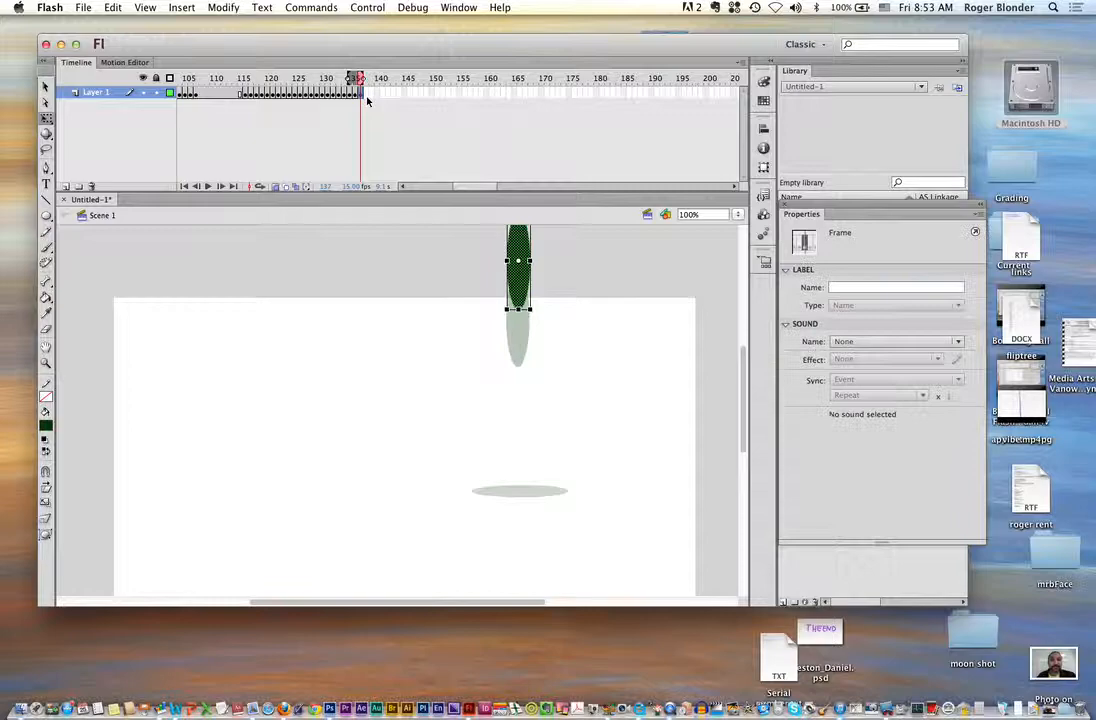
key("F7")
key("F7")
key("F7")
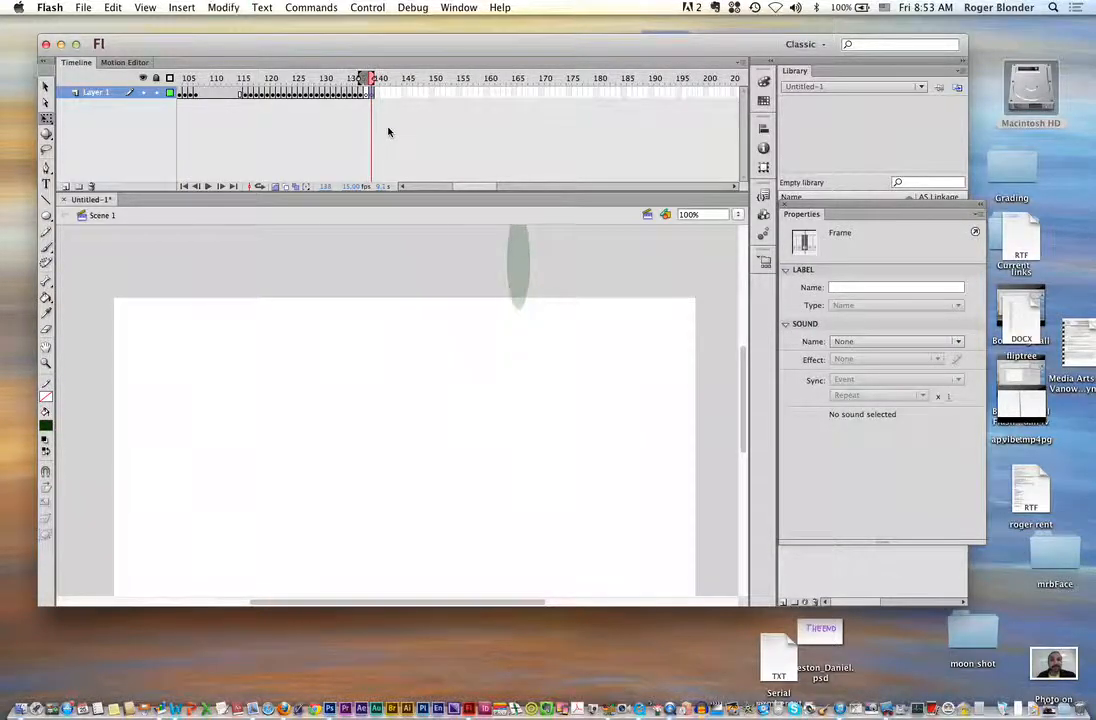
Extend the empty stage from frame 140 to frame 156.
key("F5")
key("F5")
key("F5")
key("F5")
key("F5")
key("F5")
key("F5")
key("F5")
key("F5")
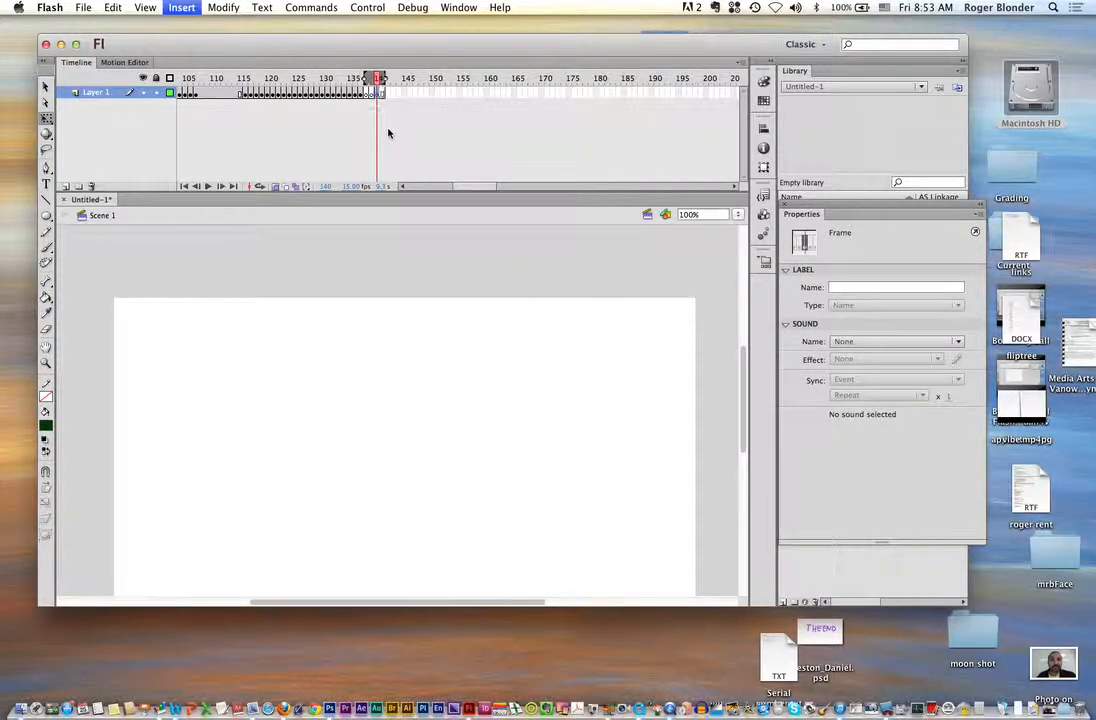
key("F5")
key("F5")
key("F5")
Insert a blank keyframe at frame 157, right after the empty hold.
left_click(466, 95)
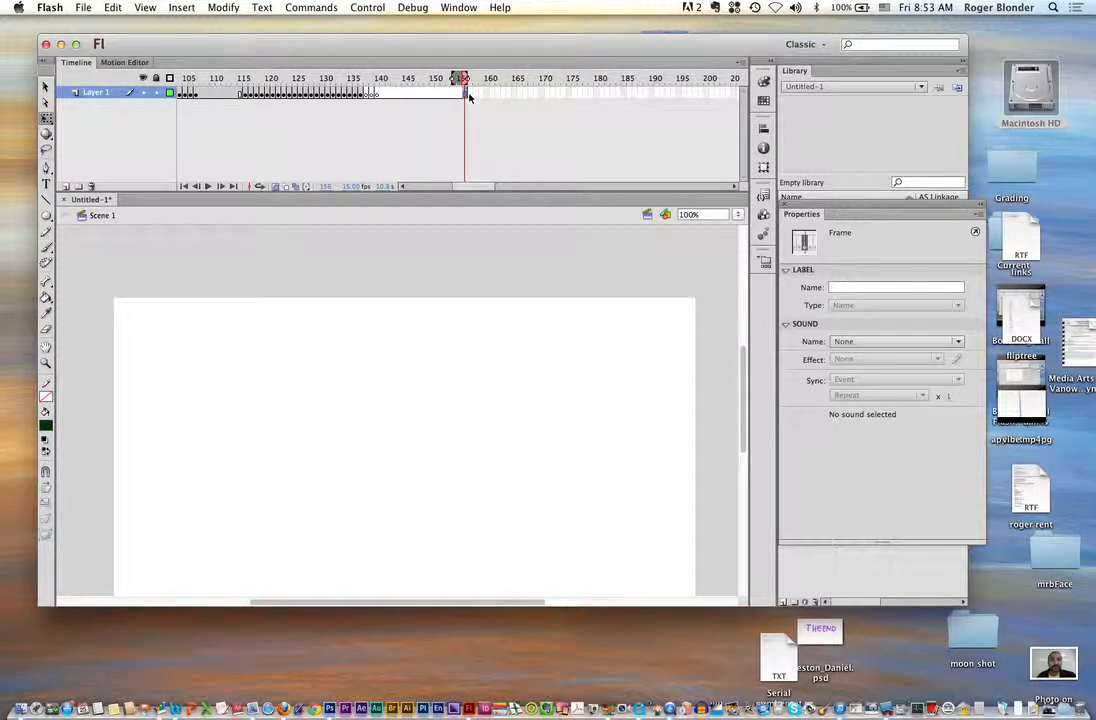
left_click(472, 111)
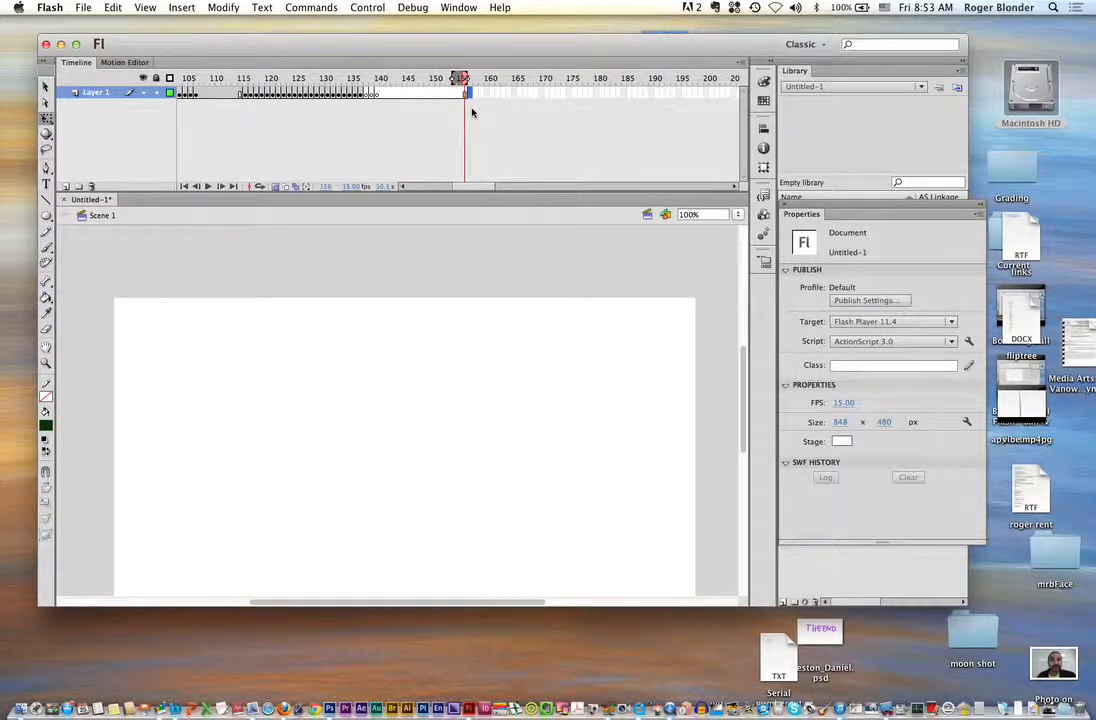
key("F5")
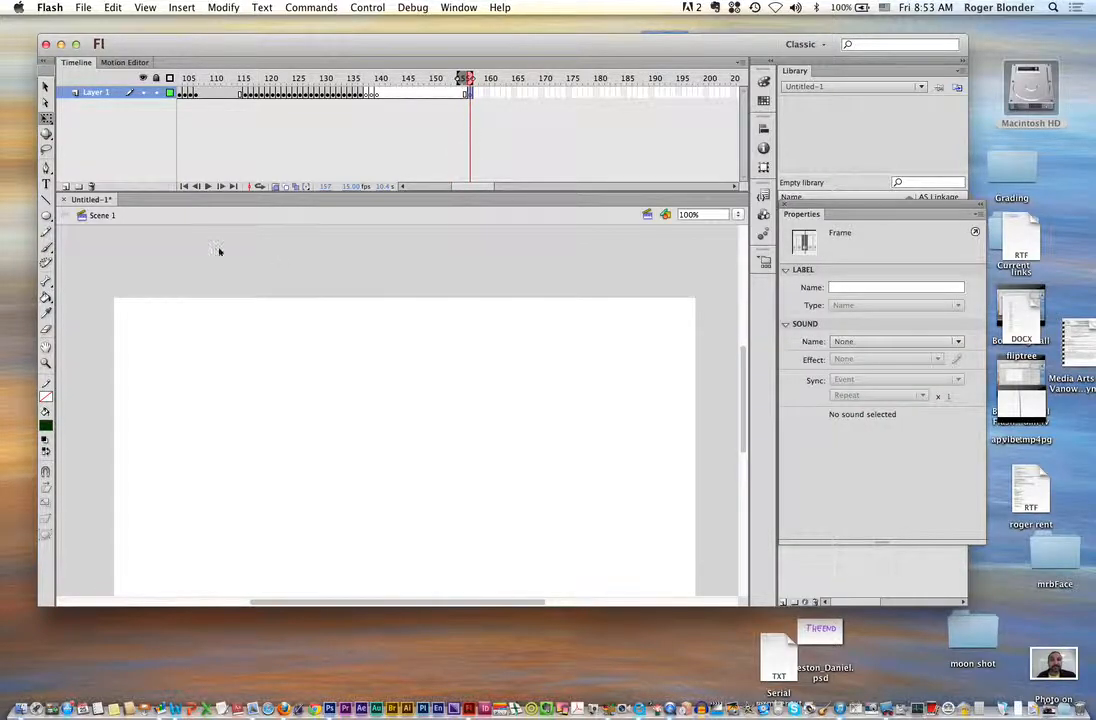
Copy the round circle from frame 105 and paste it into the blank keyframe at frame 157.
left_click(45, 215)
left_click(362, 98)
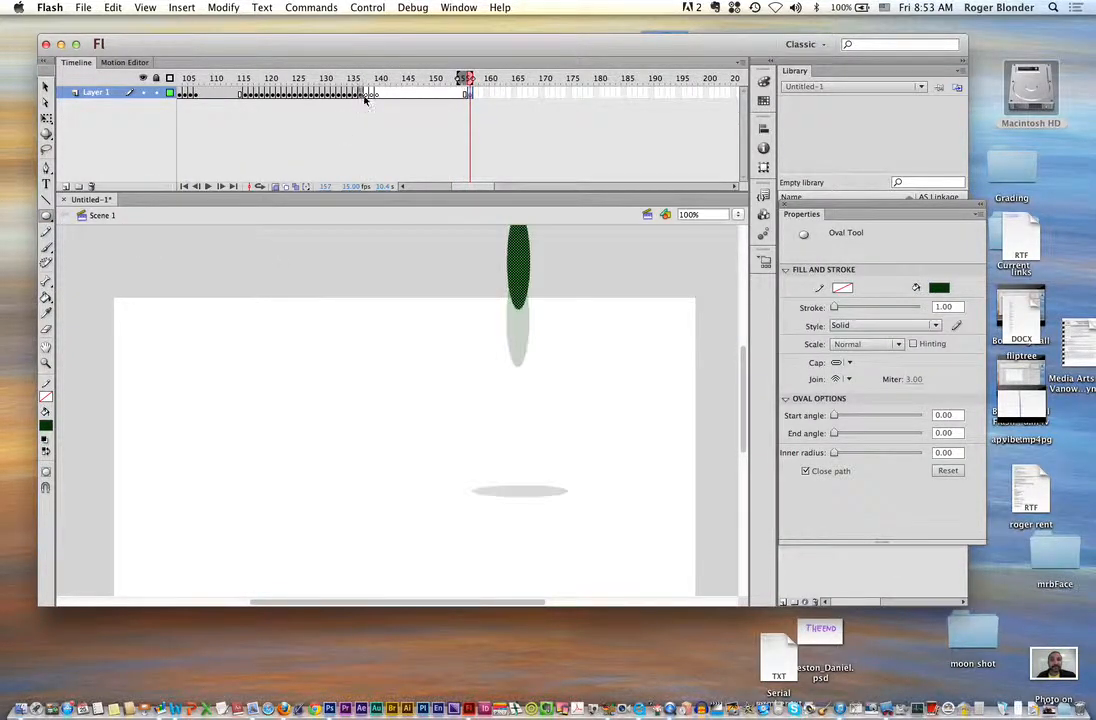
left_click(285, 96)
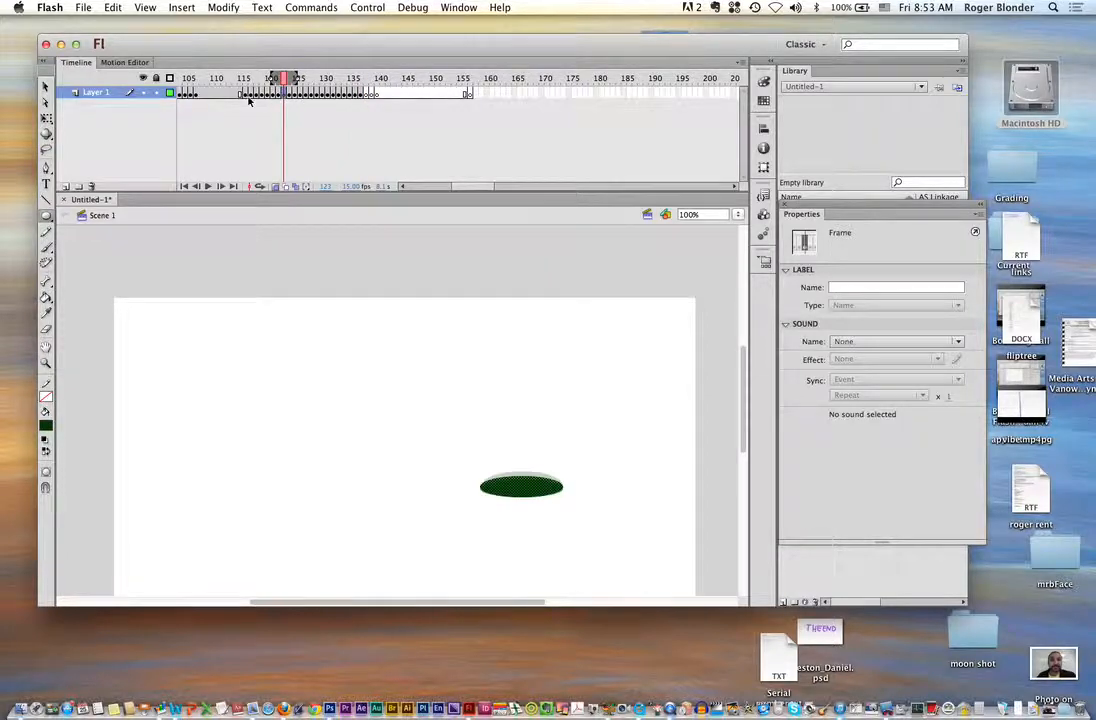
left_click(185, 95)
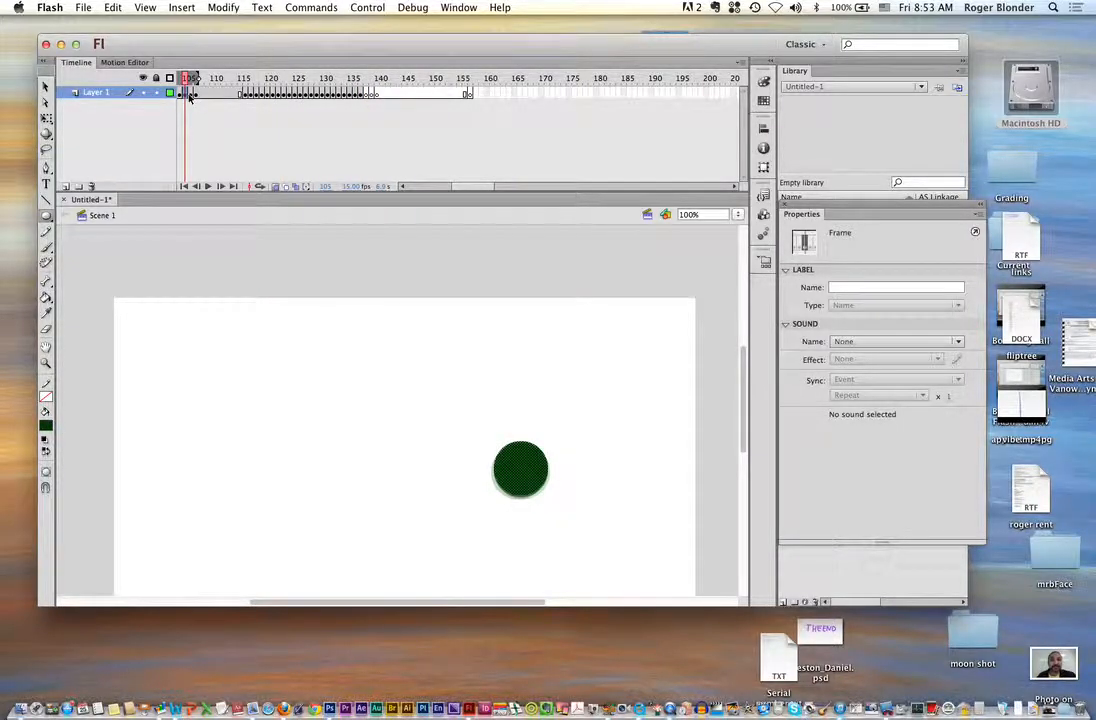
left_click(470, 96)
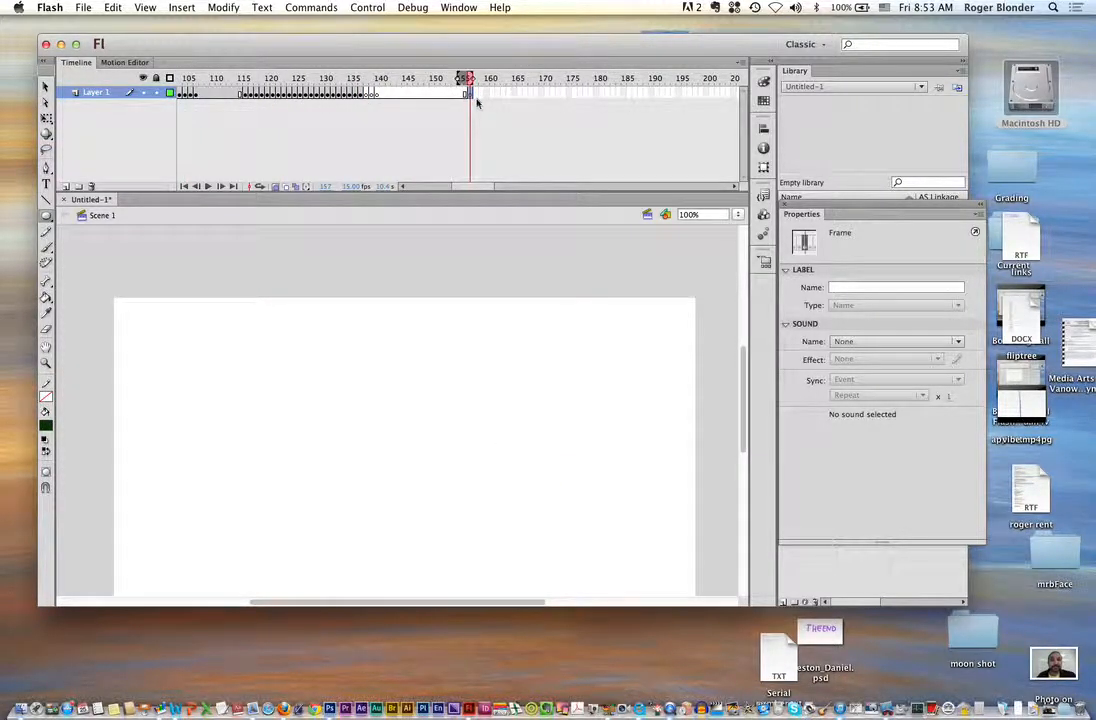
key("super+v")
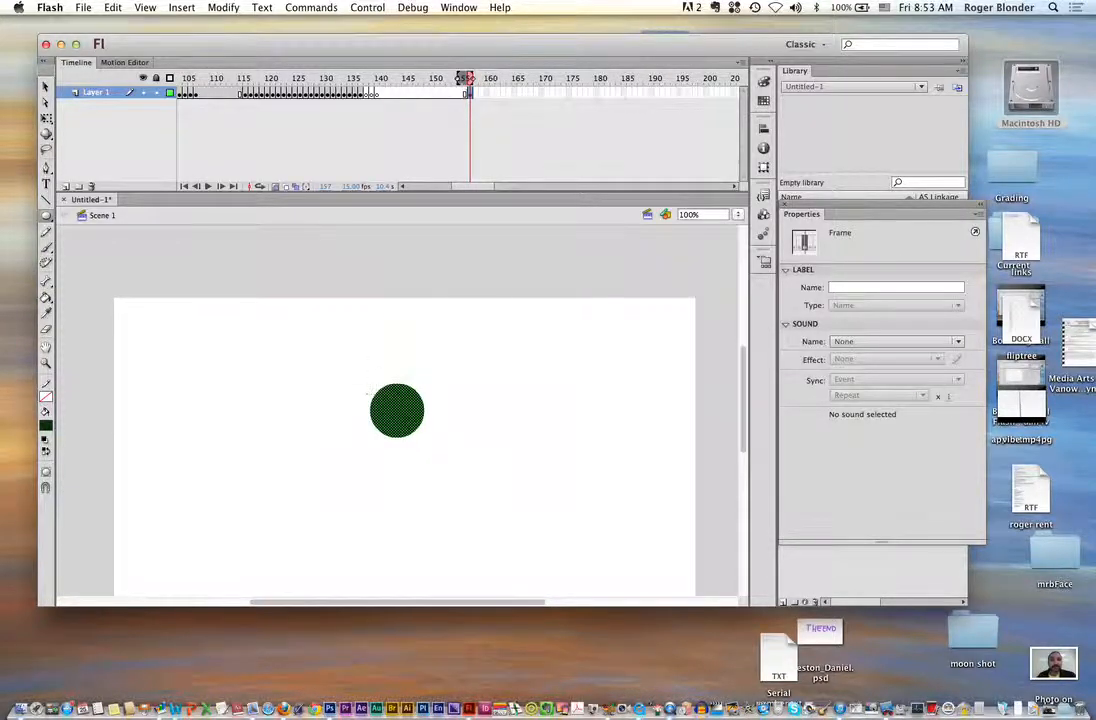
Move the pasted circle at frame 157 above the stage's upper edge, to about X 579, Y -79.
left_click(45, 87)
left_click_drag(406, 410, 513, 269)
left_click(358, 95)
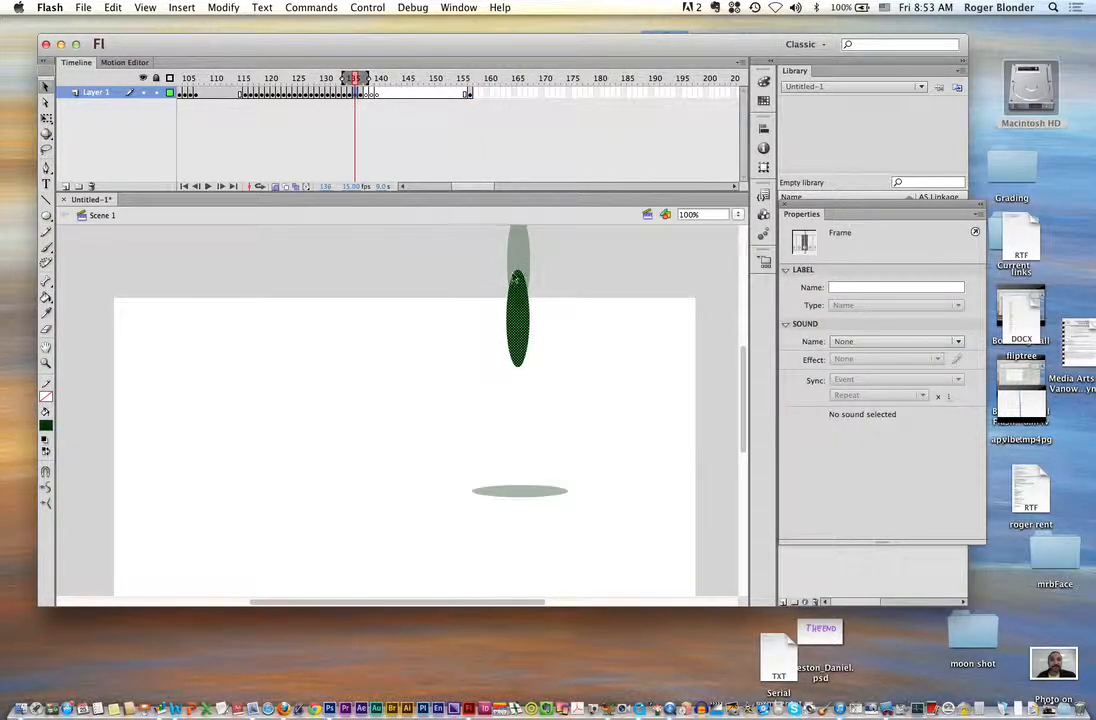
left_click(467, 94)
left_click_drag(509, 264, 543, 270)
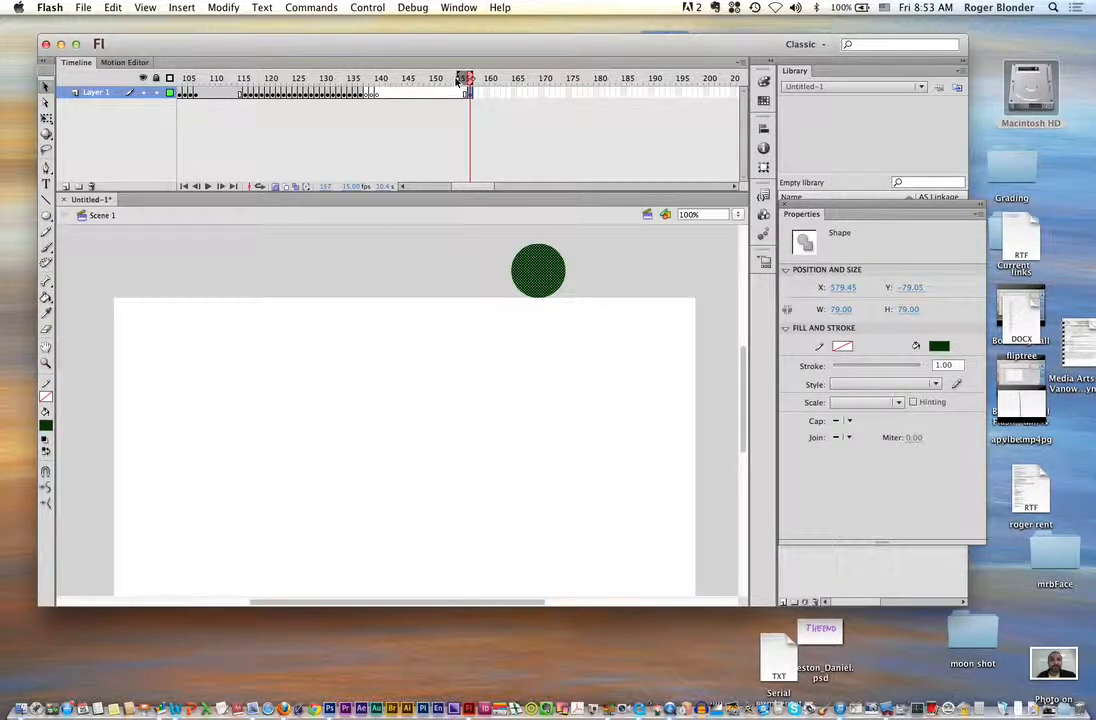
Extend the onion skin range back to about frame 131 and align frame 157's circle with the earlier leap path, at about X 550, Y -86.
left_click_drag(460, 80, 335, 81)
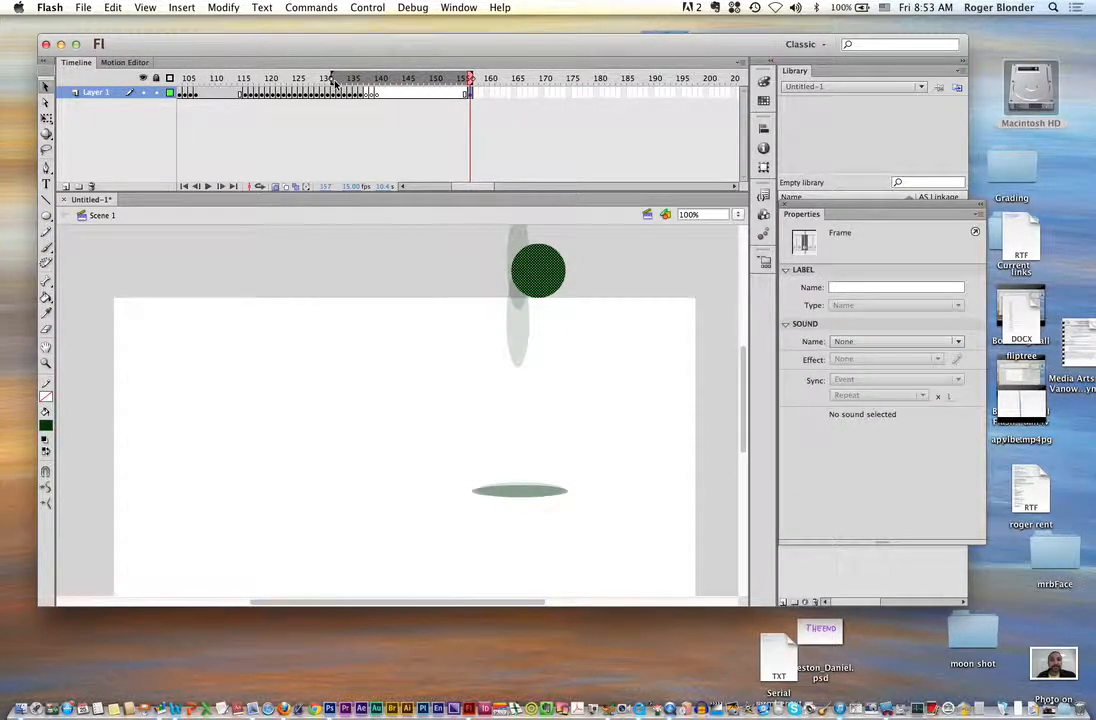
left_click_drag(550, 276, 521, 263)
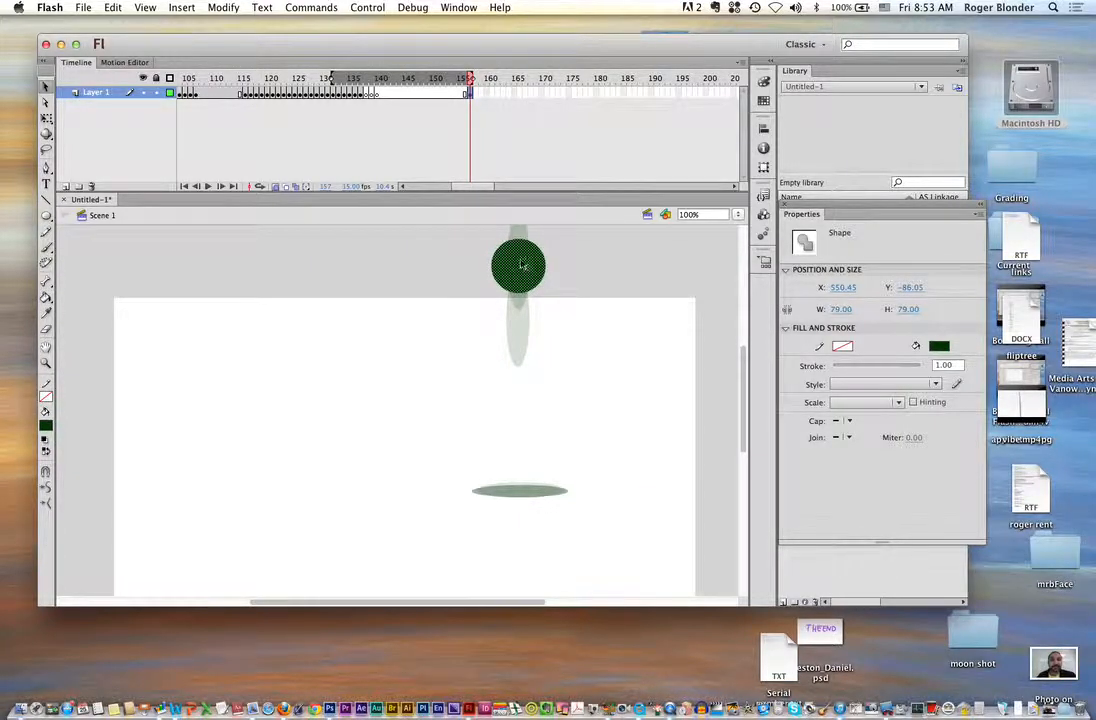
left_click(469, 94)
left_click(277, 187)
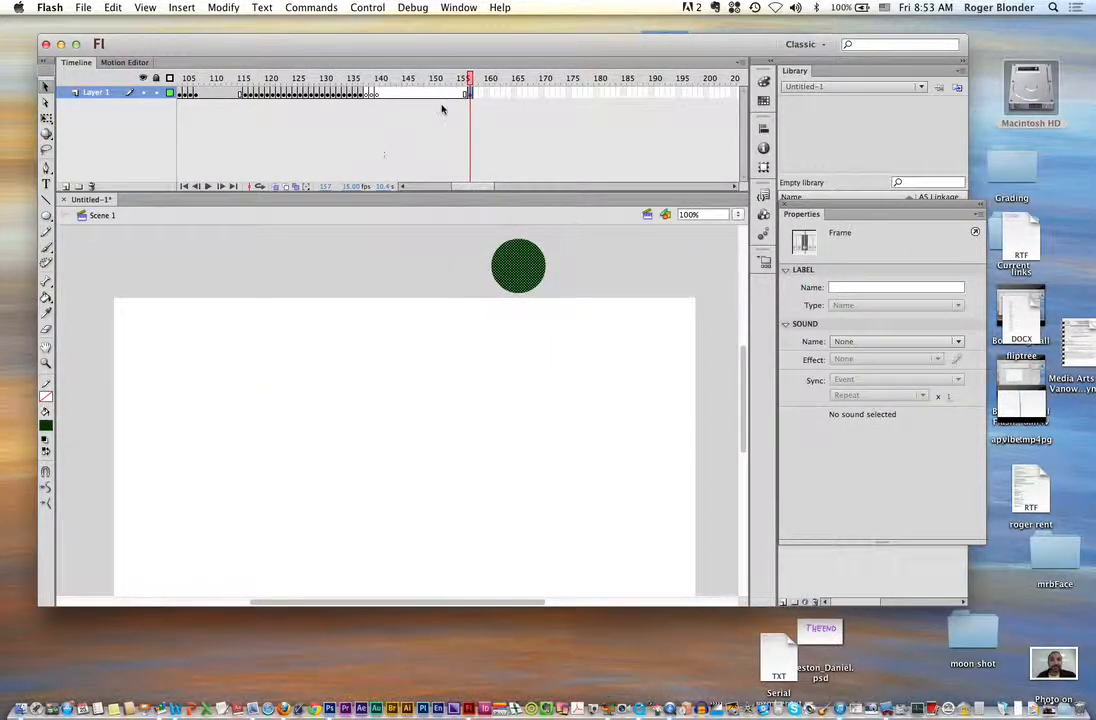
left_click(277, 187)
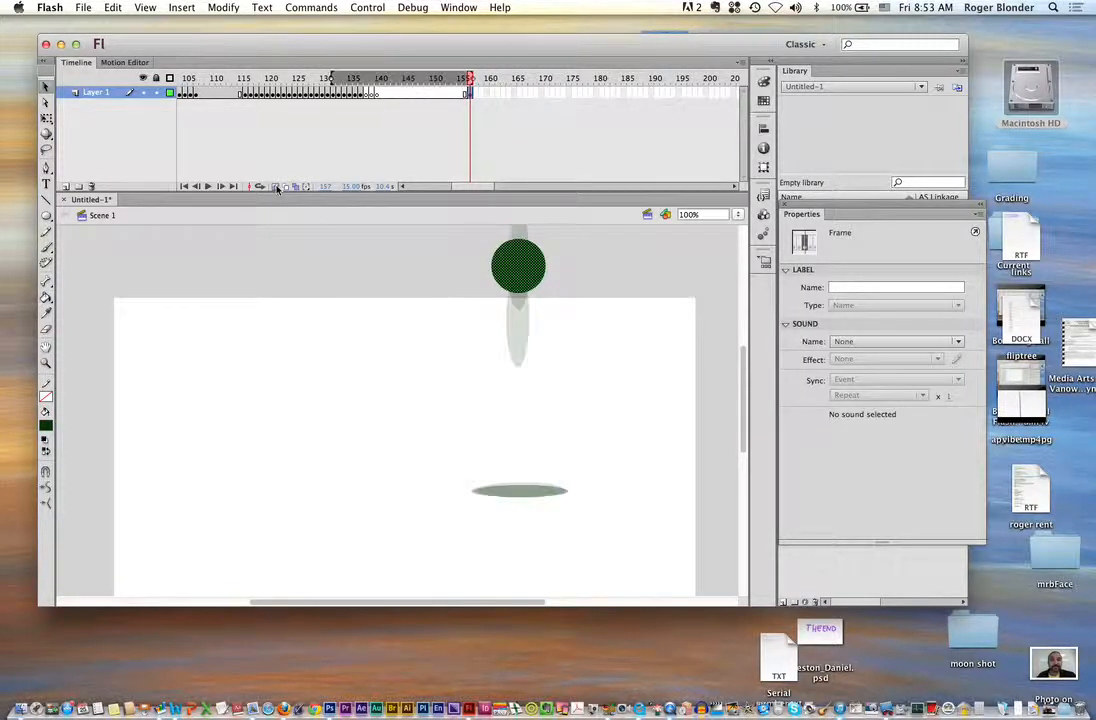
left_click(398, 142)
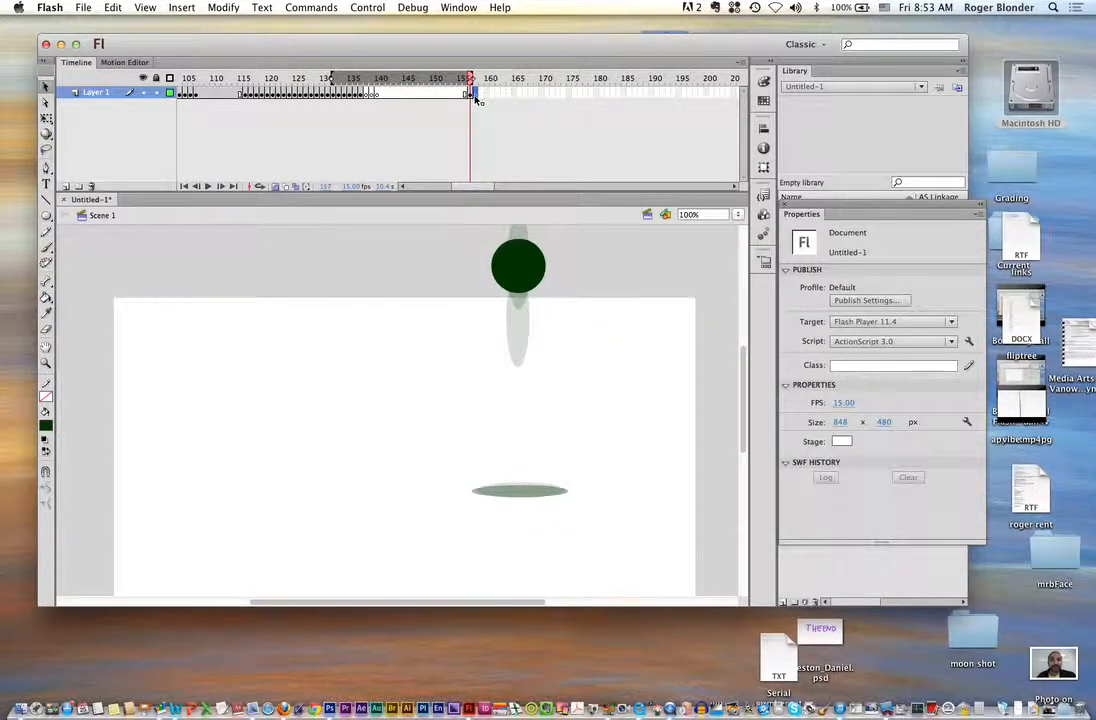
Add keyframes at frames 158 to 161, moving the circle further down in each until it lands at about Y 212.
left_click(471, 93)
key("F6")
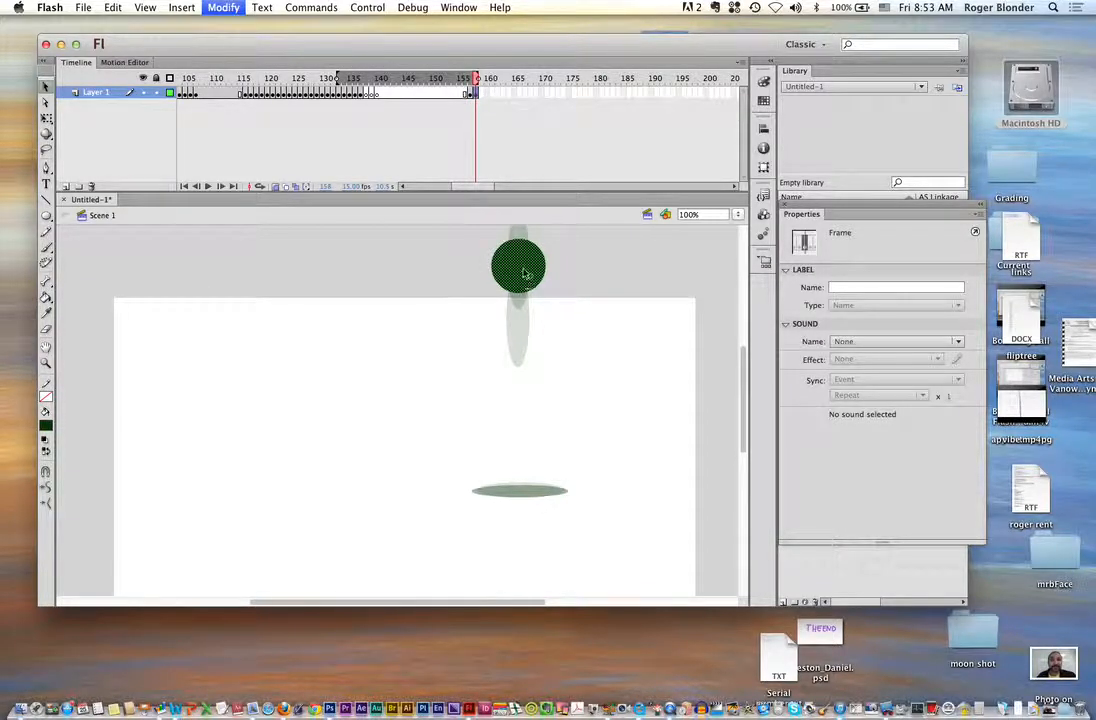
left_click_drag(520, 285, 521, 466)
key("F6")
key("F6")
key("F6")
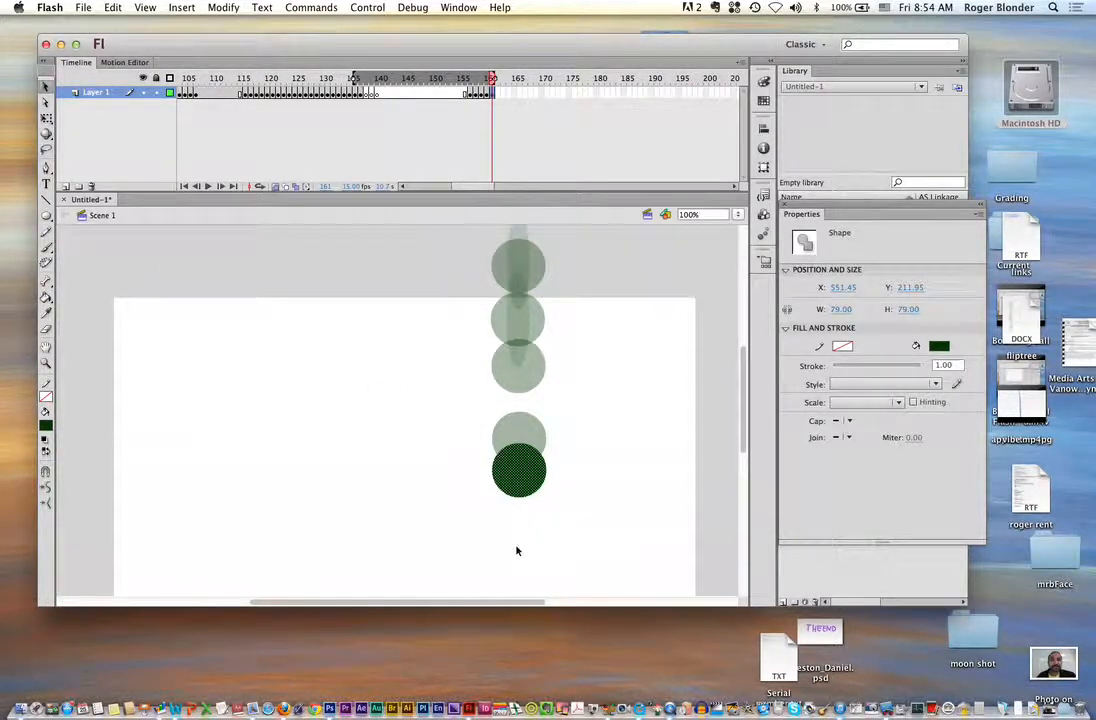
Add keyframes from frame 162 to frame 196, moving the circle in each so it makes progressively lower bounces landing at frames 176, 186 and 195.
left_click_drag(519, 487, 531, 347)
key("F6")
key("F6")
key("F6")
key("F6")
key("F6")
key("F6")
key("F6")
key("F6")
key("F6")
key("F6")
key("F6")
key("F6")
key("F6")
key("F6")
key("F6")
key("F6")
key("F6")
left_click_drag(528, 346, 533, 404)
key("F6")
key("F6")
key("F6")
key("F6")
key("F6")
key("F6")
left_click(533, 404)
key("F6")
left_click(533, 405)
key("F6")
left_click(533, 412)
key("F6")
left_click_drag(533, 414, 536, 475)
key("F6")
key("F6")
left_click(534, 464)
key("F6")
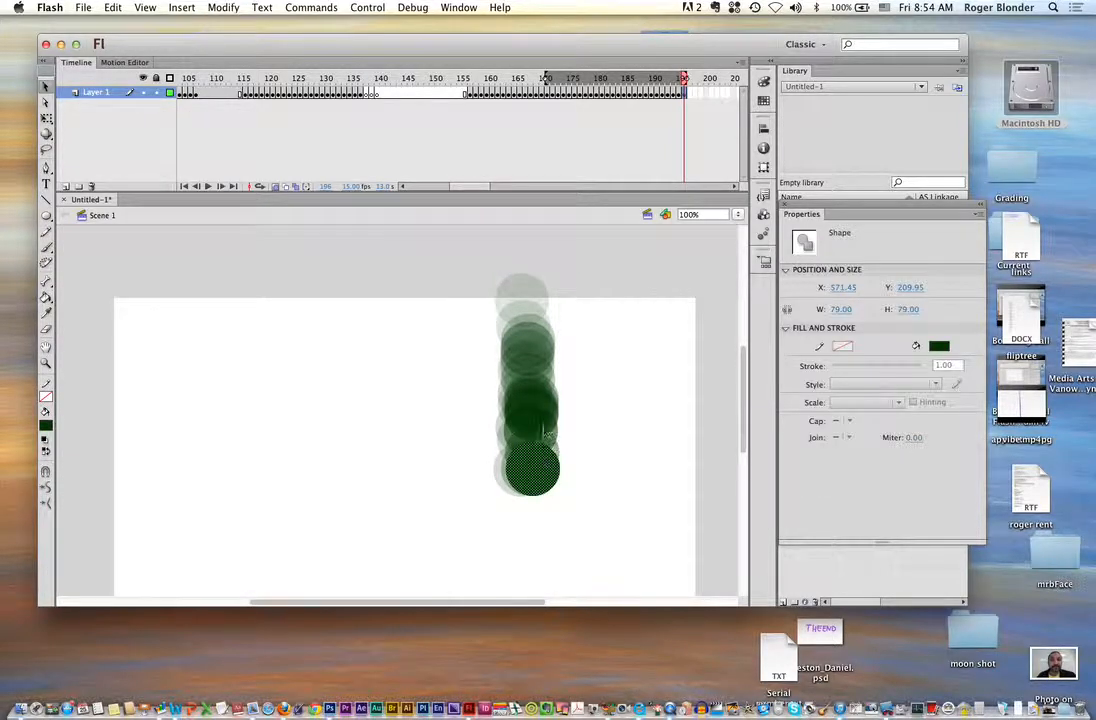
Squash the landing circle at frame 161 into a flat ellipse about 111 px wide and 53 px high.
left_click(510, 101)
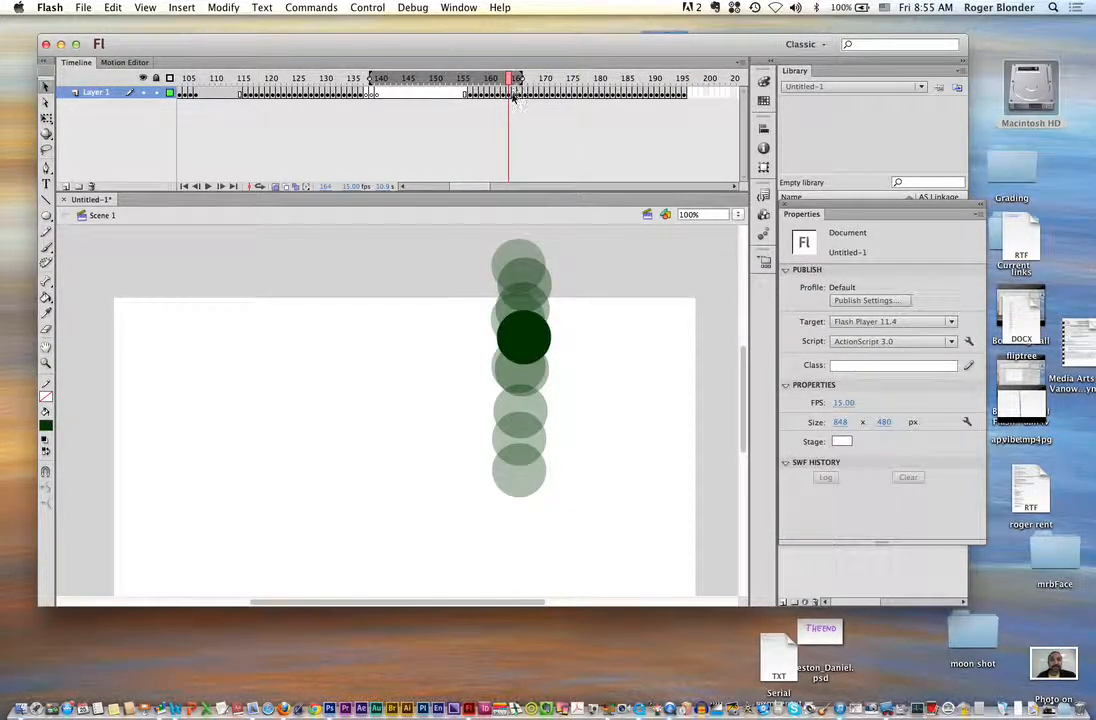
left_click(518, 100)
left_click_drag(522, 78, 492, 84)
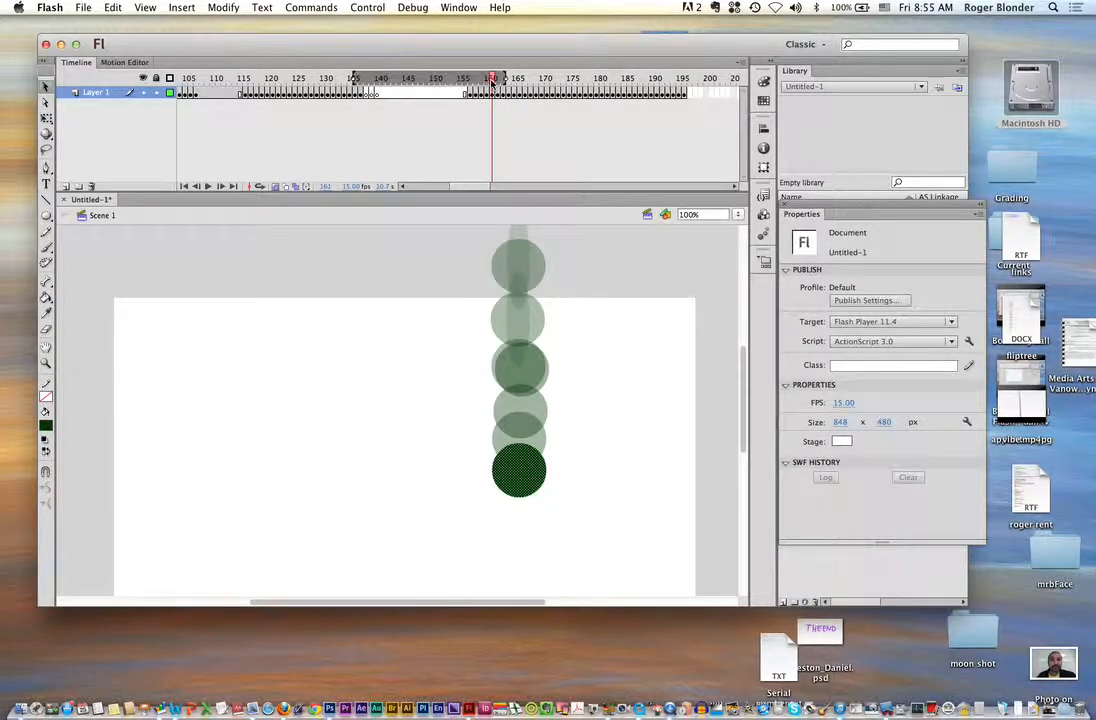
left_click(518, 468)
left_click(46, 117)
left_click_drag(492, 469, 519, 462)
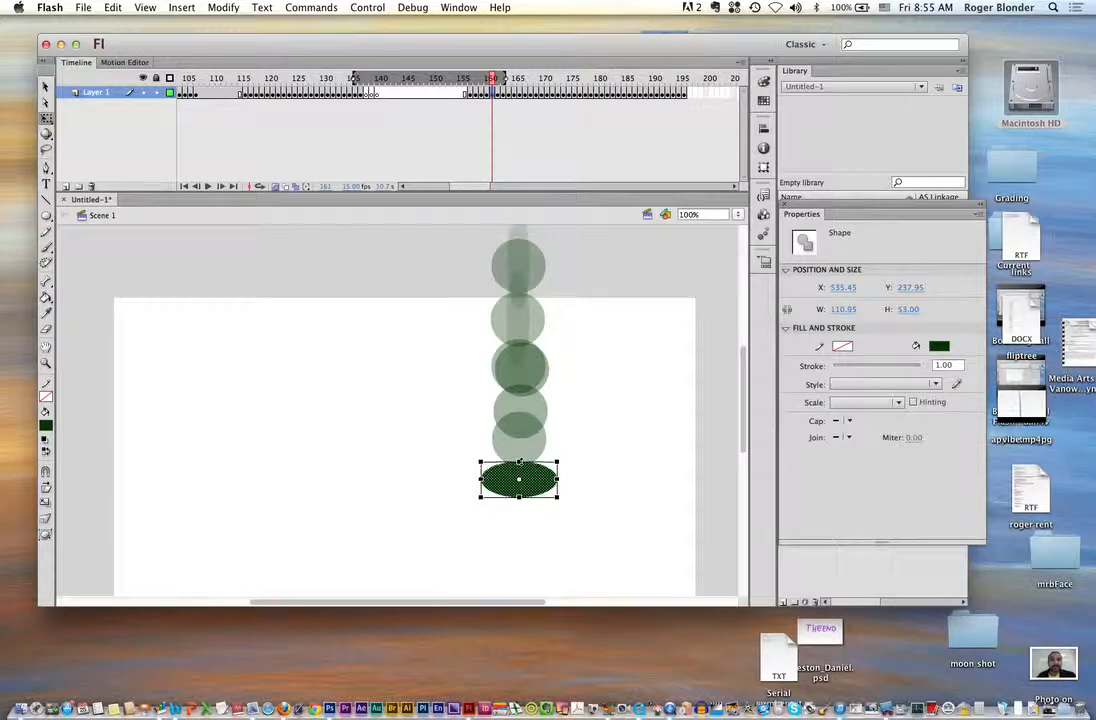
Stretch the rebounding circle at frame 162 into a tall ellipse about 56 px wide and 105 px high.
left_click(497, 94)
left_click_drag(547, 410, 520, 447)
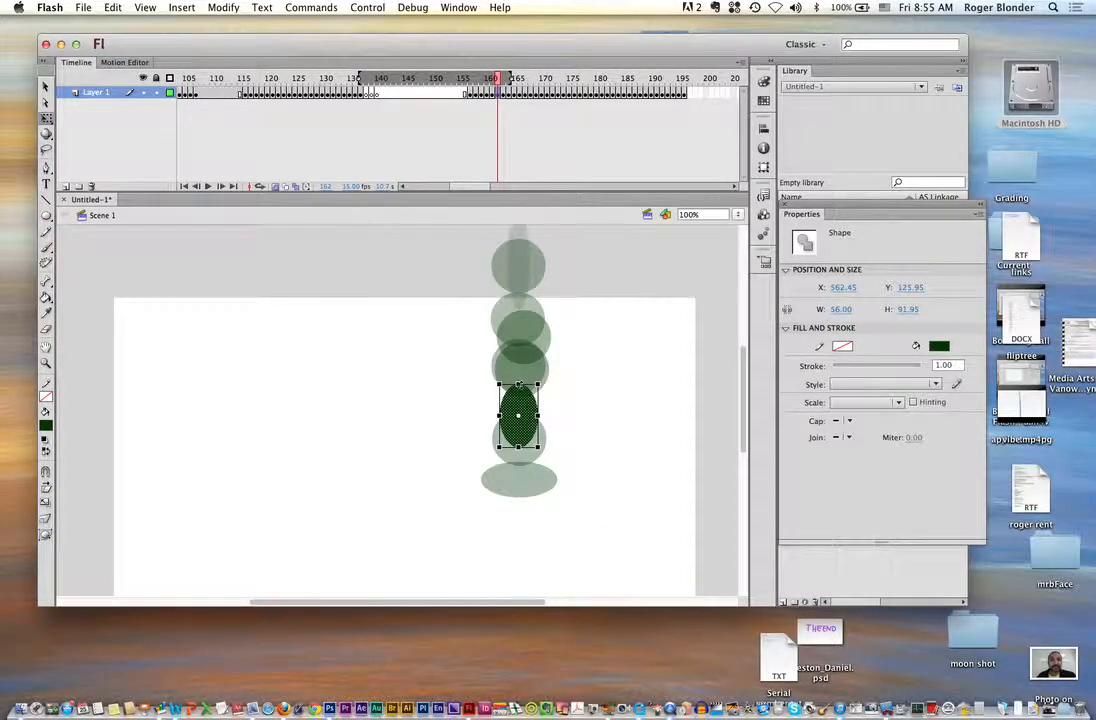
left_click_drag(518, 384, 518, 375)
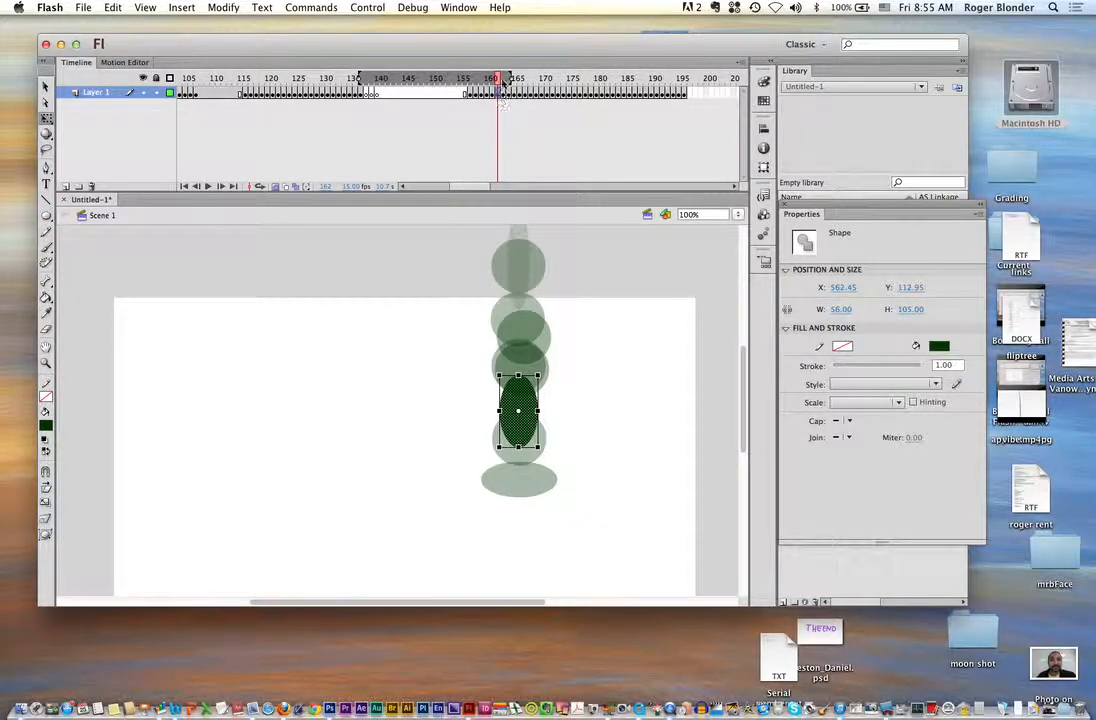
Squash the circle at frame 176 to about 106 x 49 px and stretch the one at frame 177 to about 49 x 93 px.
left_click_drag(498, 80, 565, 85)
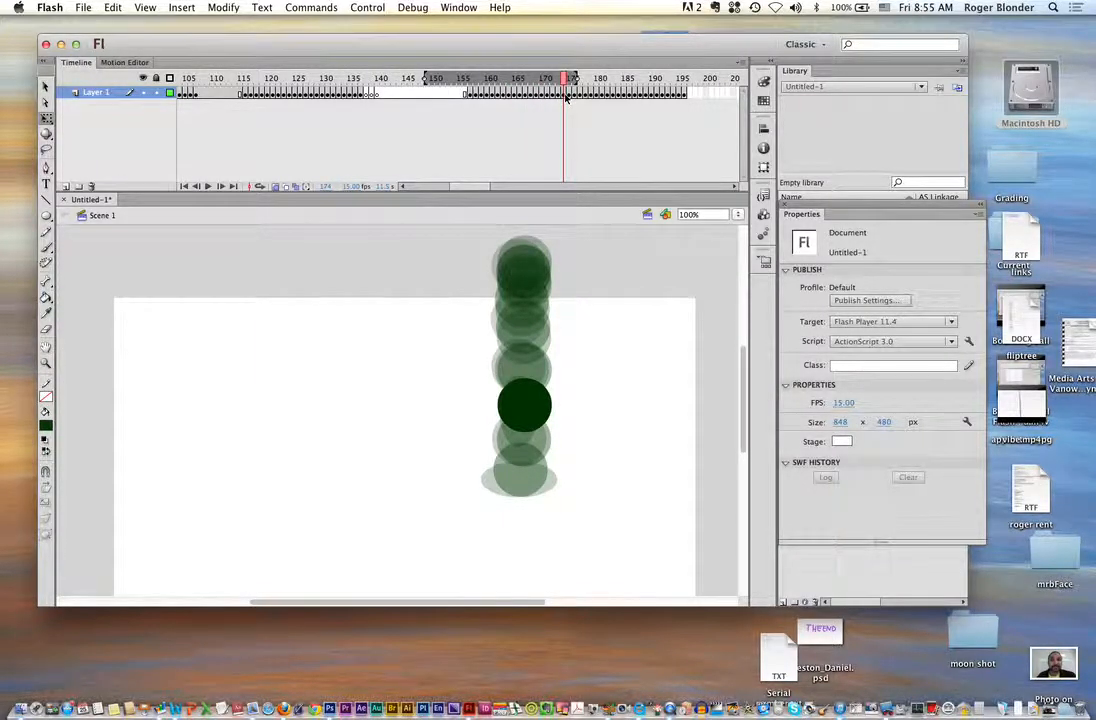
left_click(566, 94)
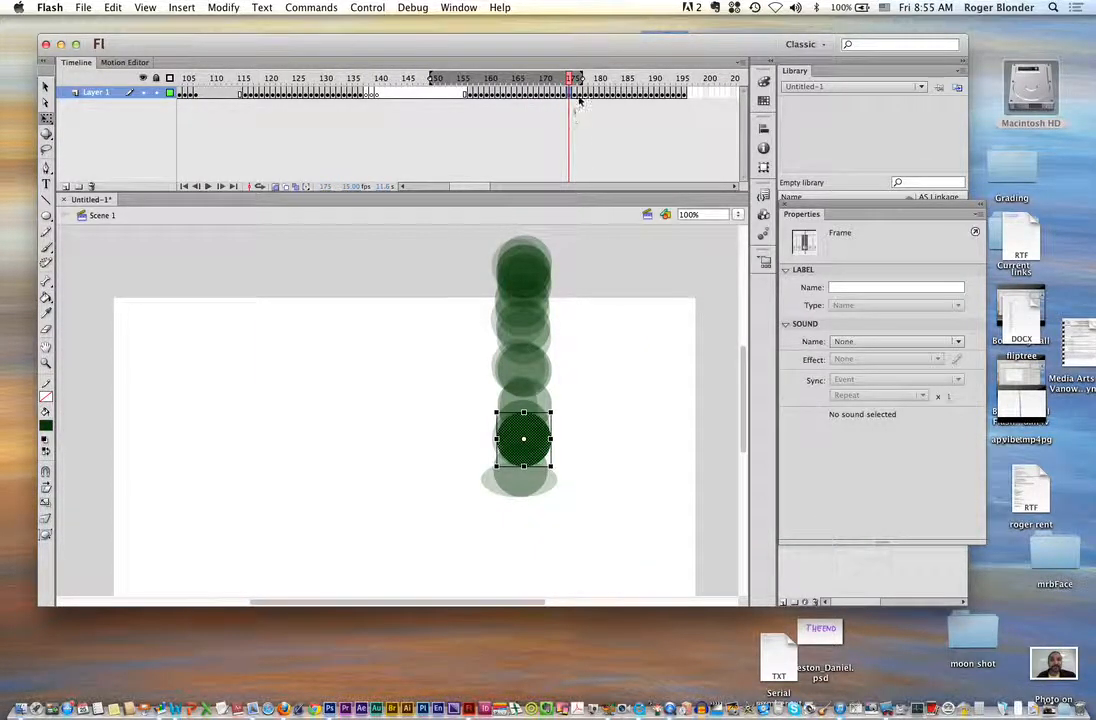
left_click(575, 93)
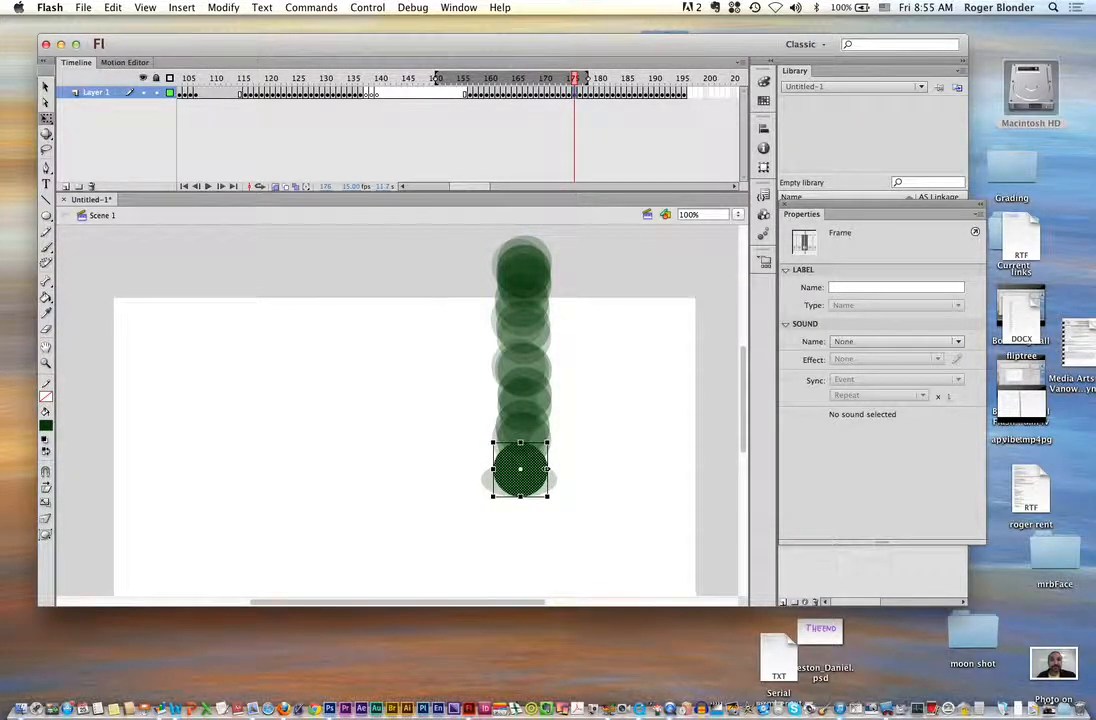
left_click(519, 478)
left_click_drag(492, 469, 523, 464)
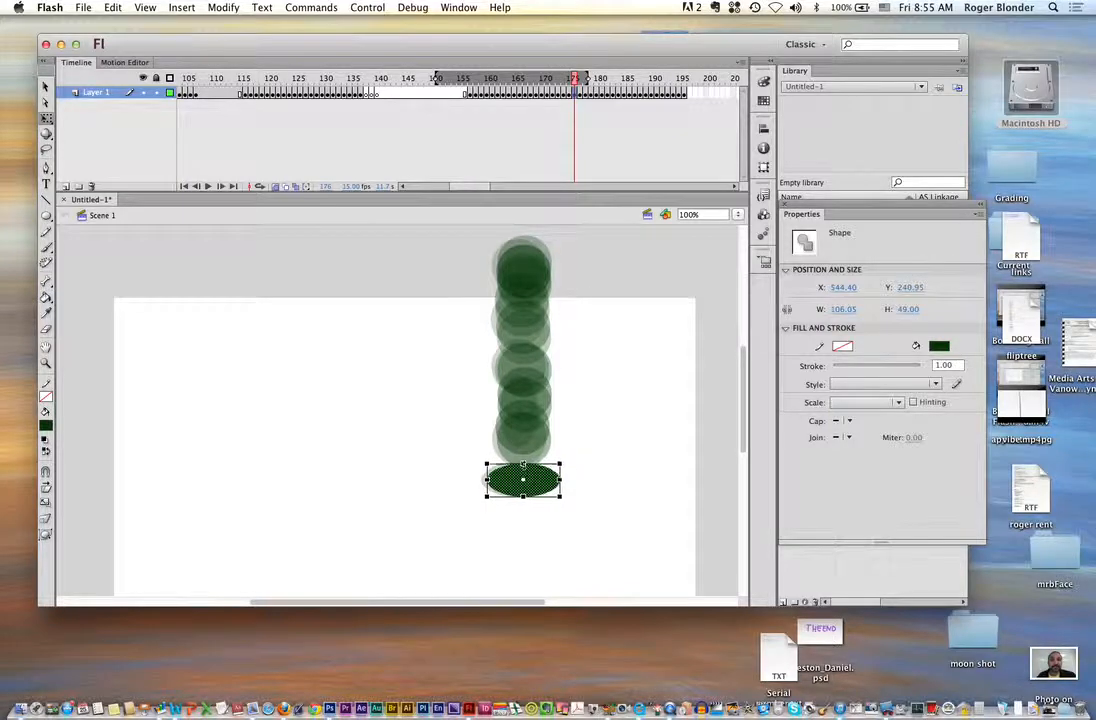
left_click(581, 93)
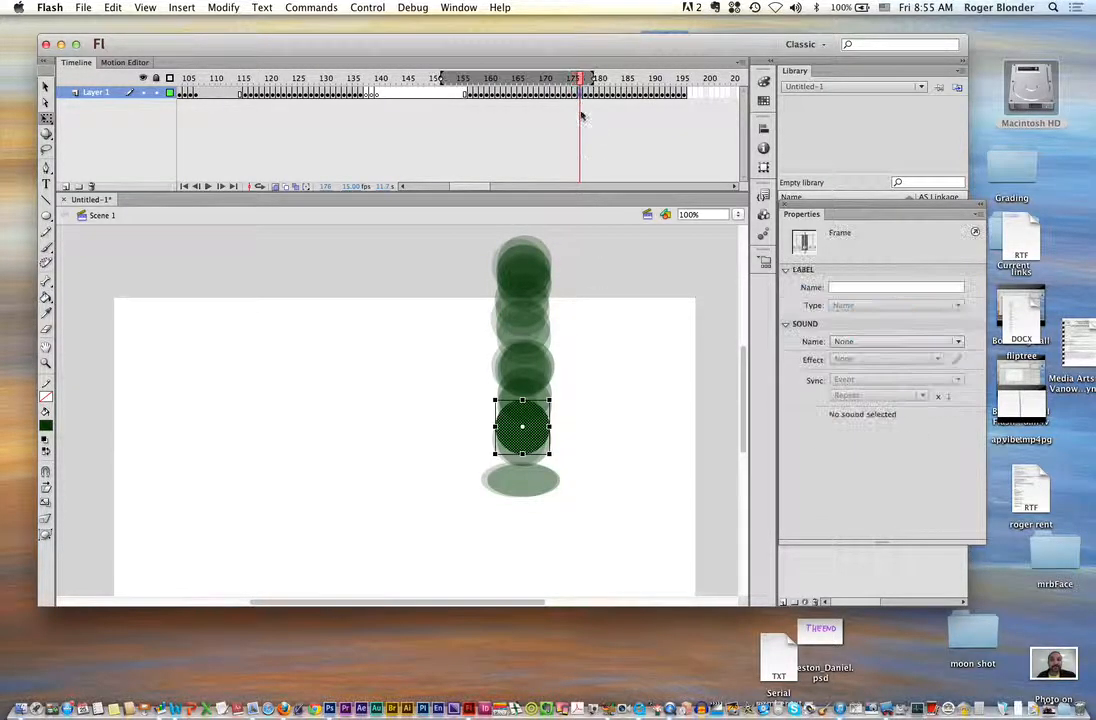
left_click_drag(521, 398, 505, 421)
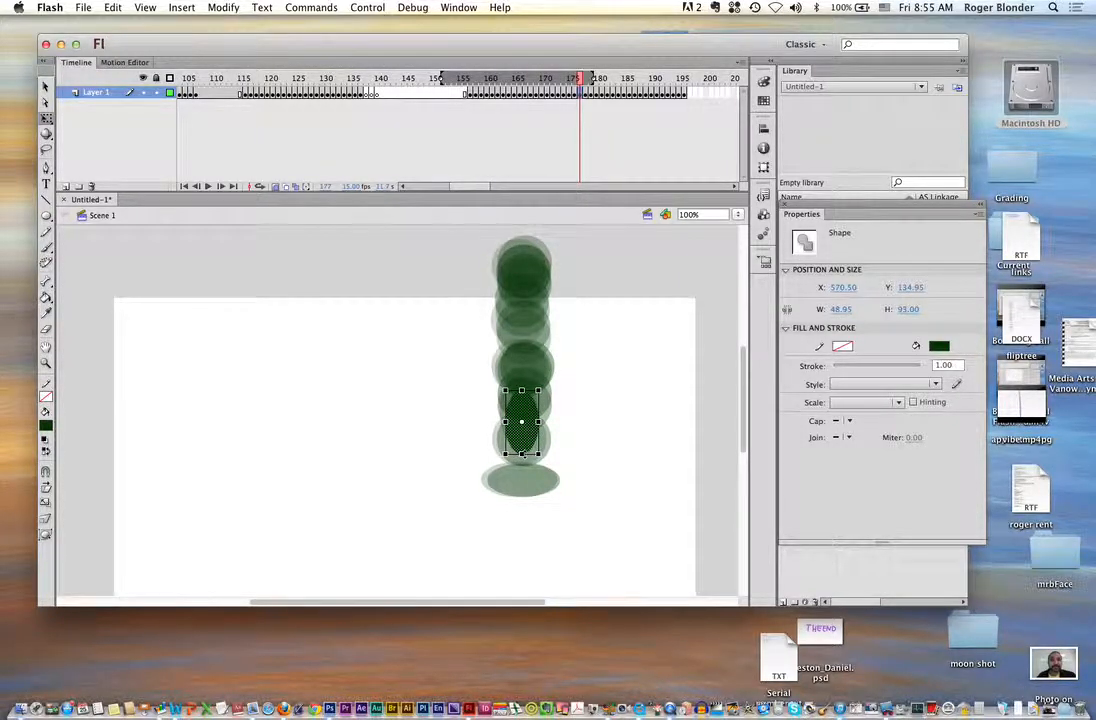
Squash the landing circle at frame 186 into a flat ellipse about 115 px wide and 55 px high.
left_click(620, 94)
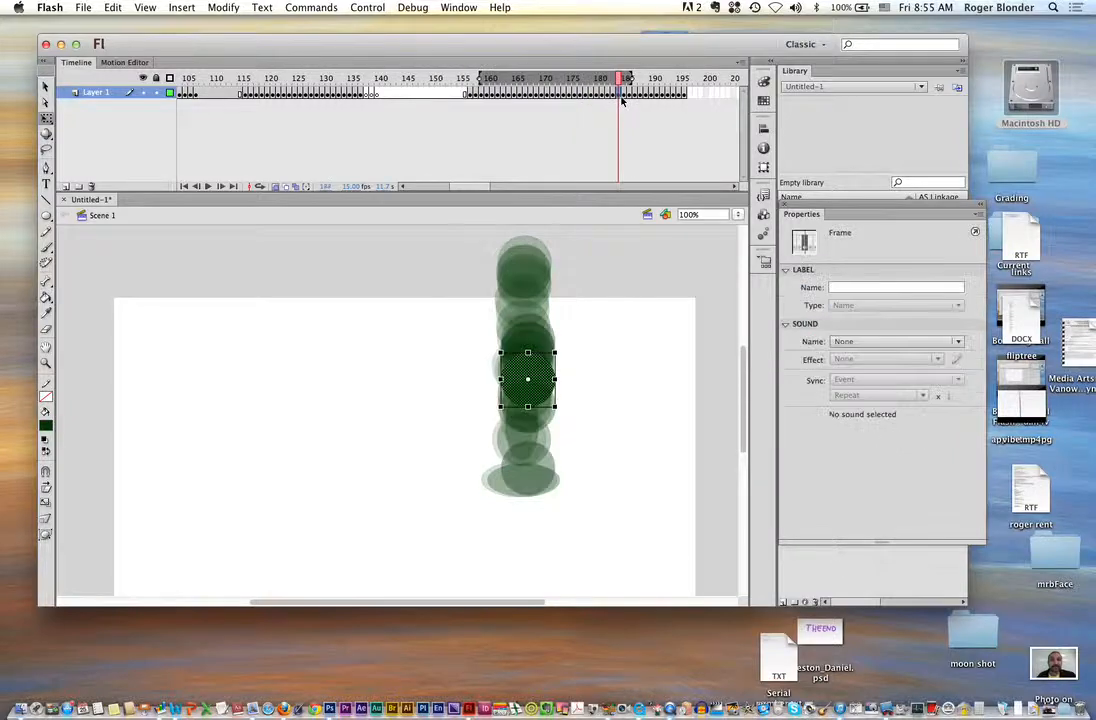
left_click_drag(626, 79, 630, 82)
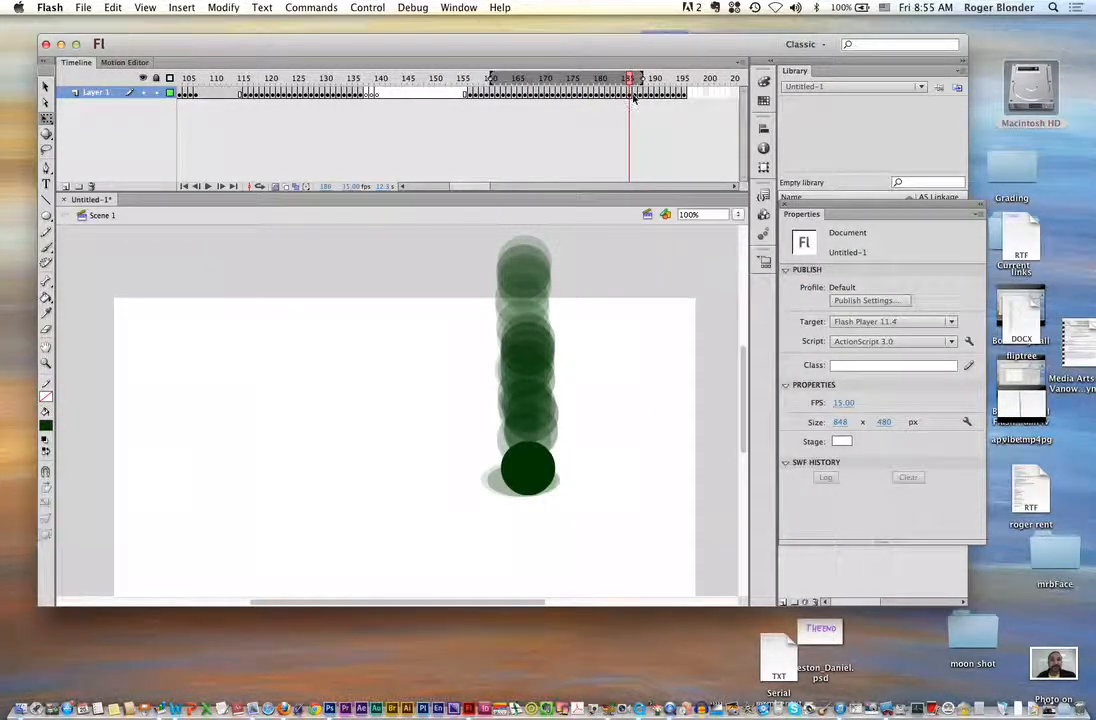
left_click(631, 96)
left_click(523, 490)
left_click_drag(528, 442, 488, 476)
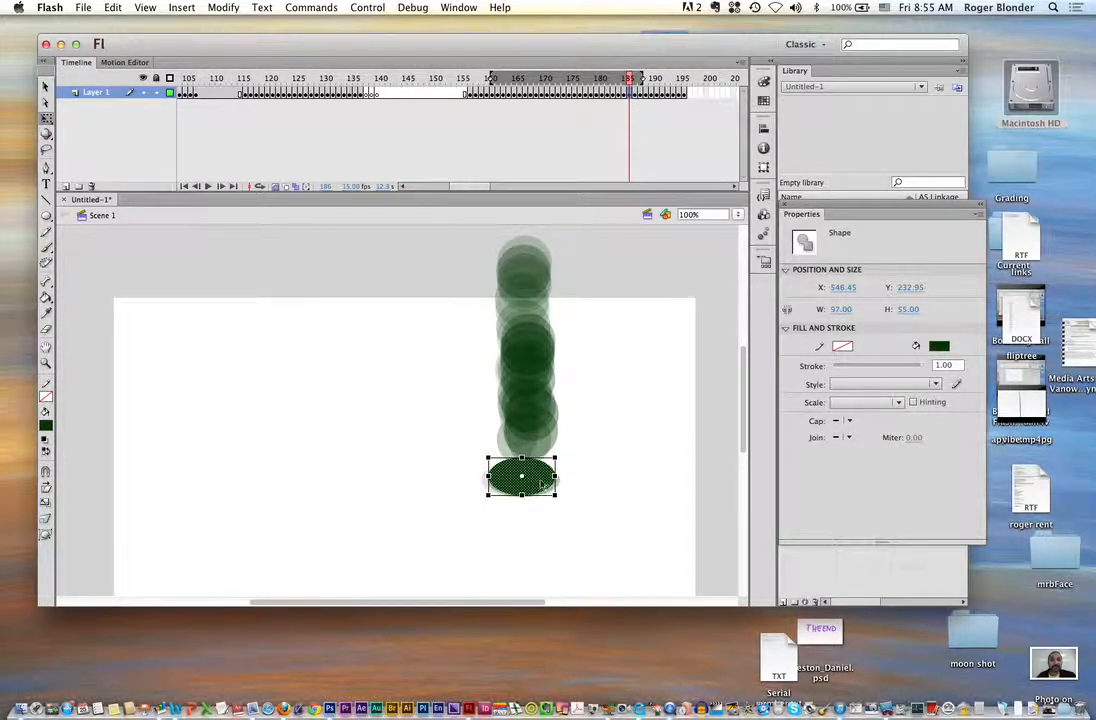
left_click_drag(556, 477, 568, 477)
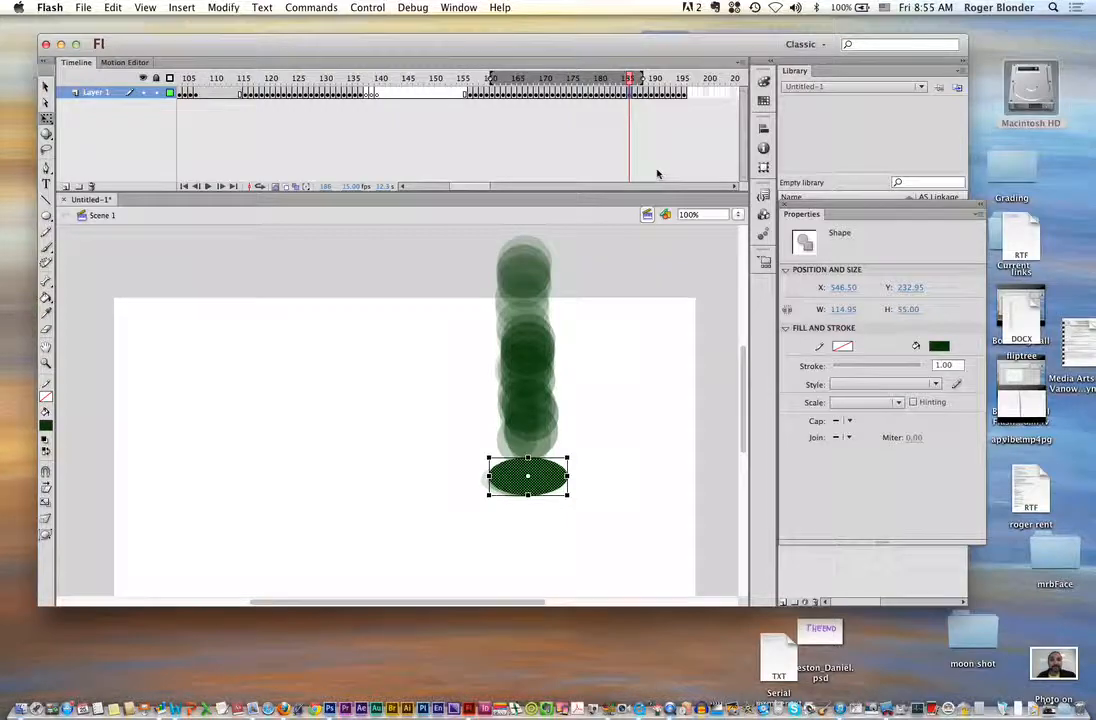
Check the frames around the landing at frame 186, and stretch the circle at frame 187 to about 64 px wide and 101 px high.
left_click(633, 96)
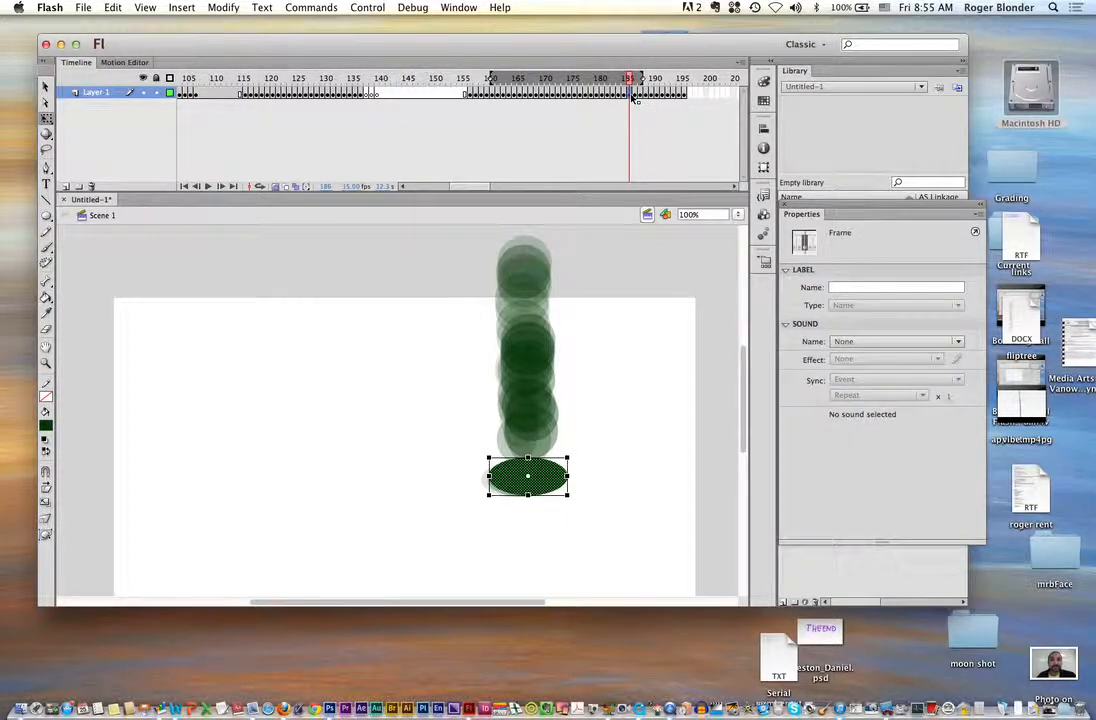
key("comma")
key("comma")
key("comma")
key("period")
key("period")
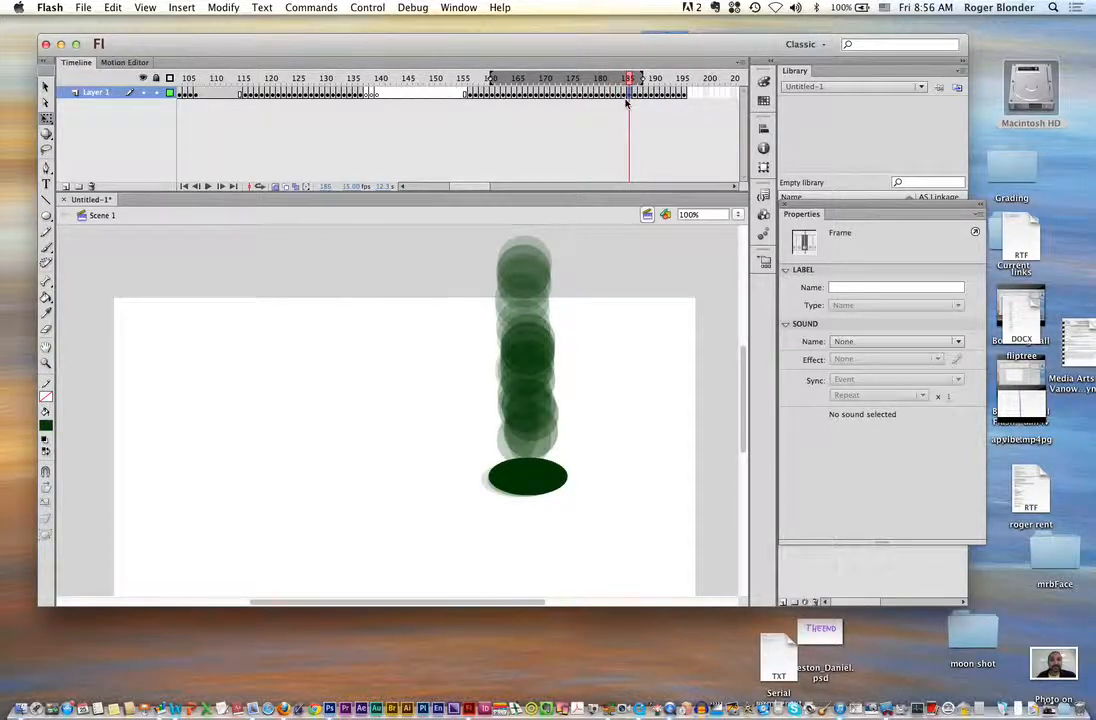
key("period")
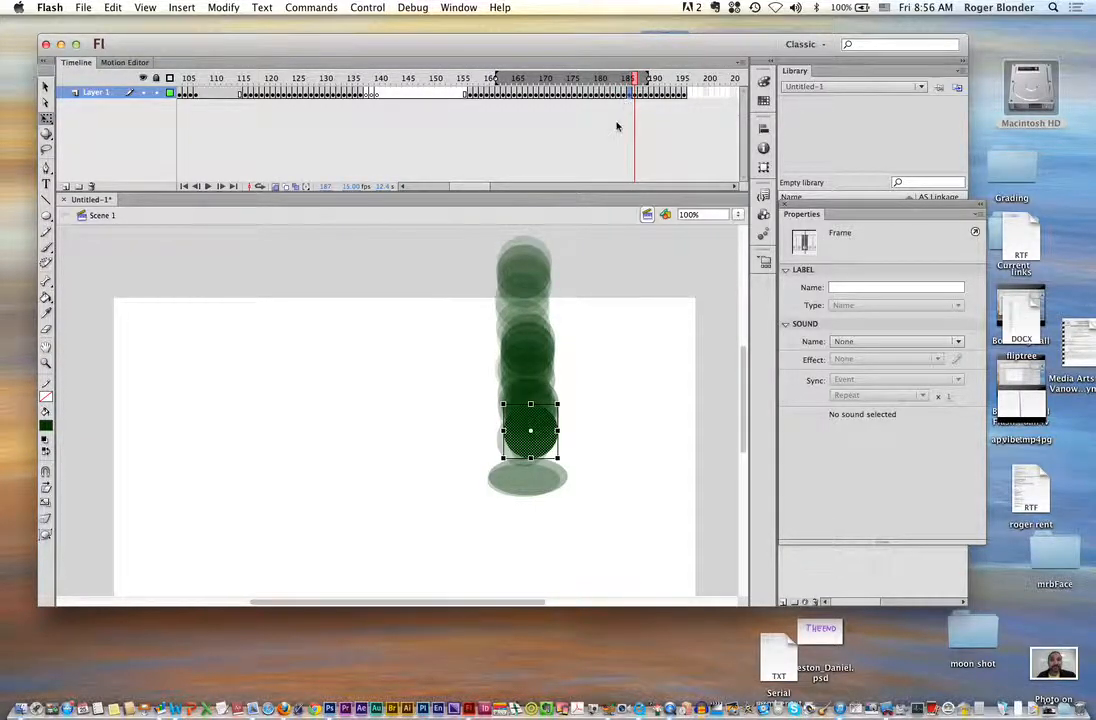
left_click(528, 435)
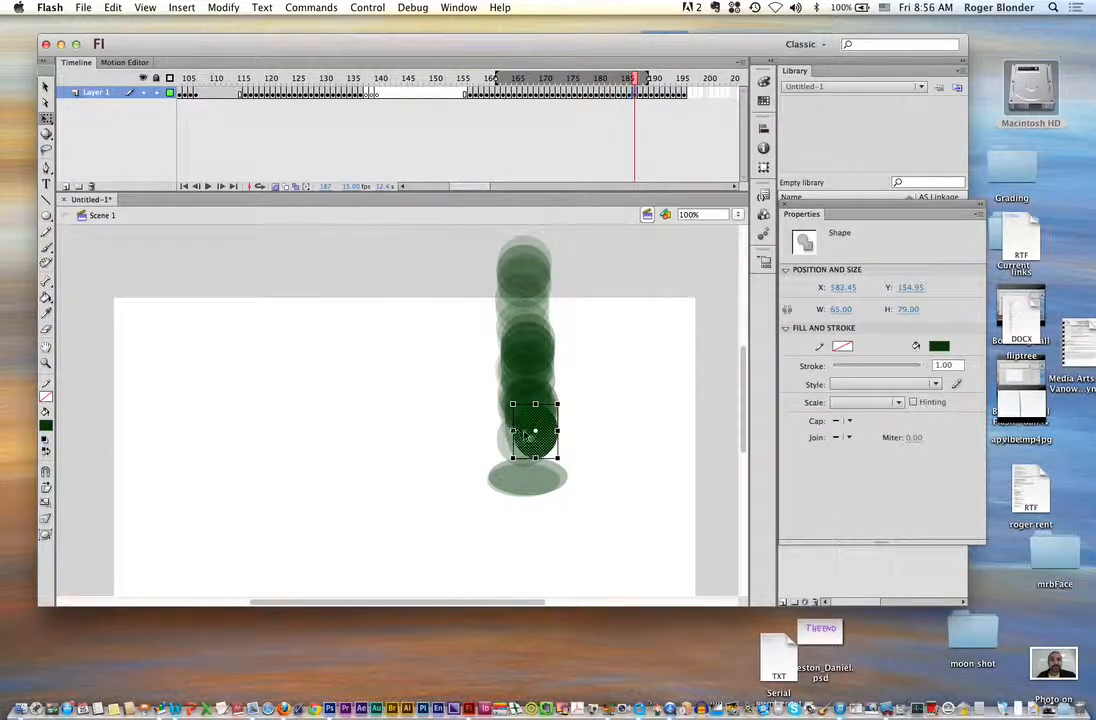
left_click_drag(558, 430, 531, 393)
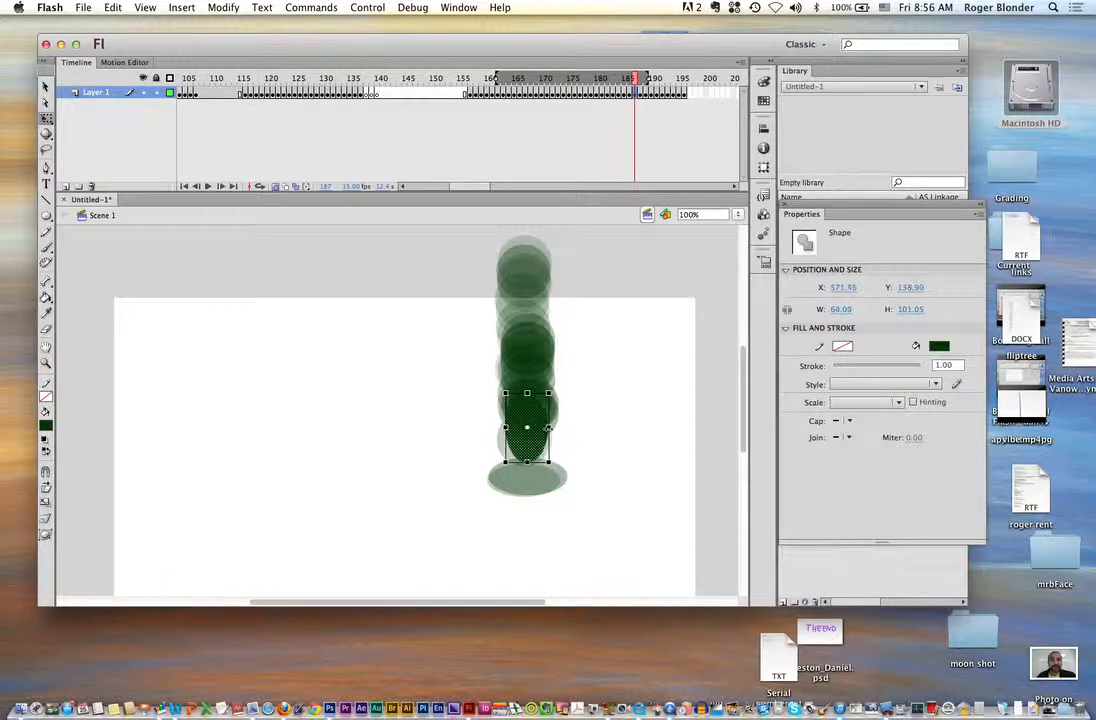
Squash the circle at its last landing, frame 195, to about 60 px high and advance to frame 196.
key("period")
key("period")
key("period")
key("period")
key("period")
key("period")
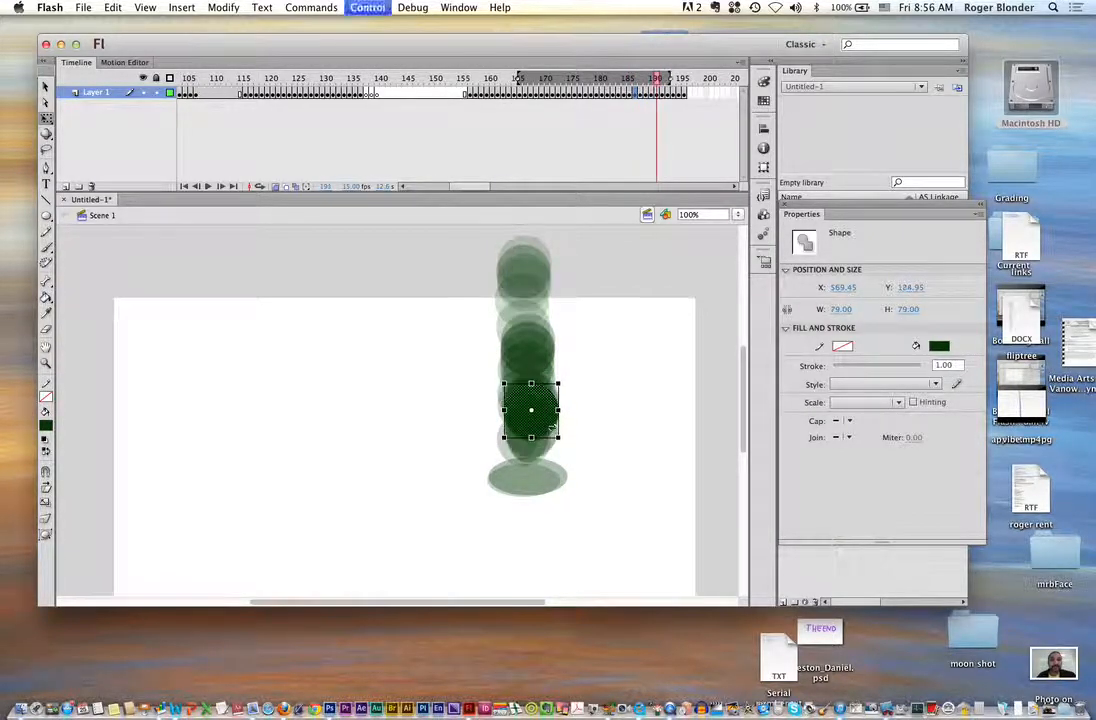
key("period")
key("period")
key("period")
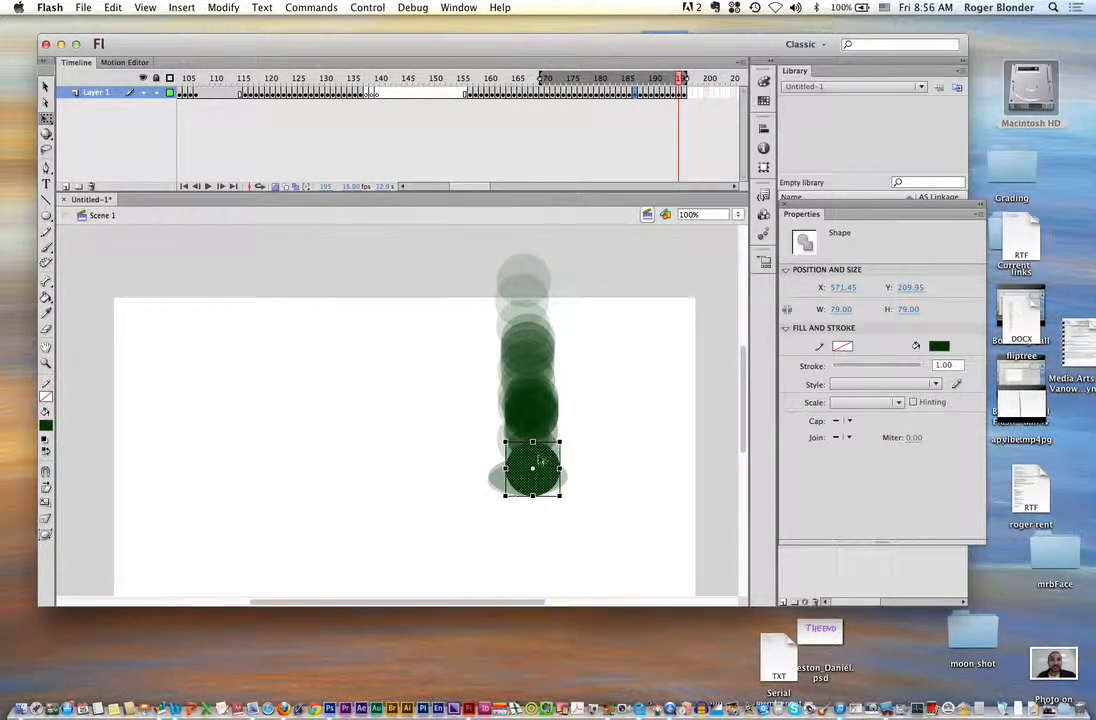
left_click_drag(533, 441, 534, 455)
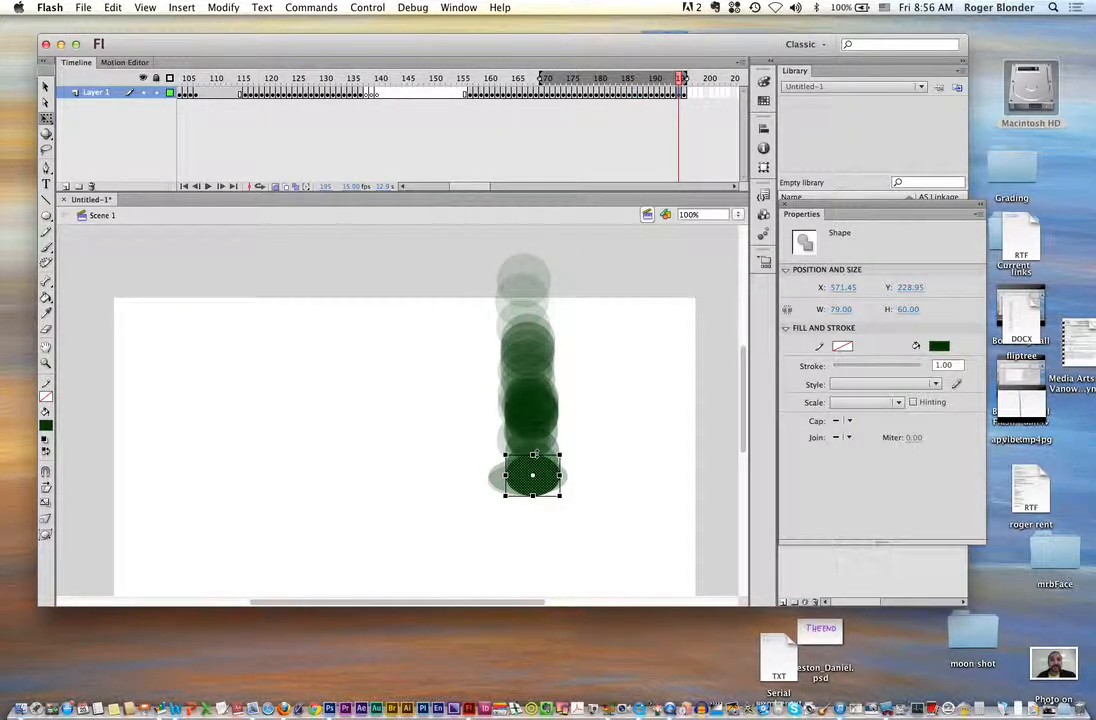
key("period")
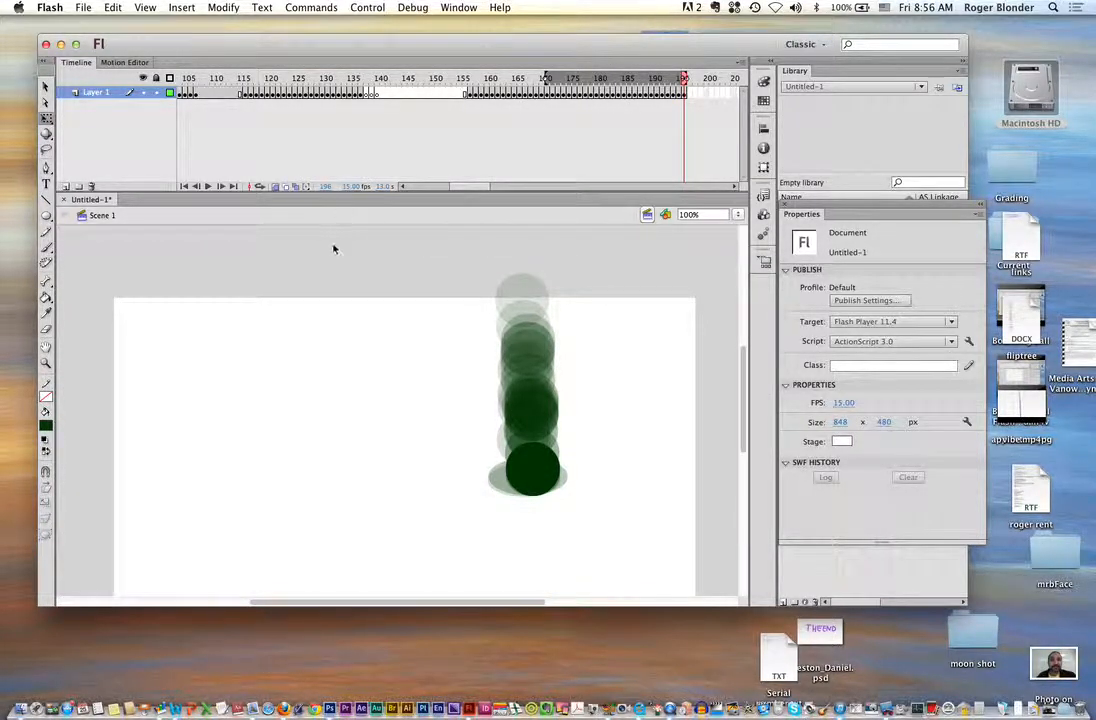
Save the document to the Desktop in Flash CS6 format, naming it with the author's surname and initial followed by _DYN.
key("super+s")
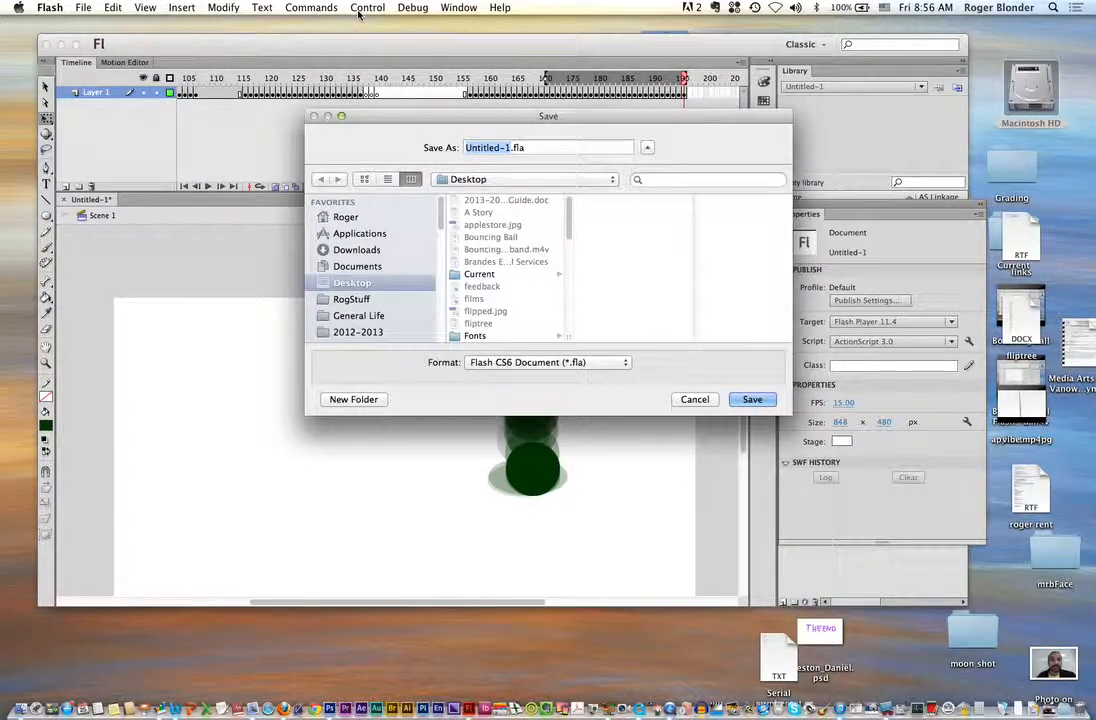
type("blonderR_")
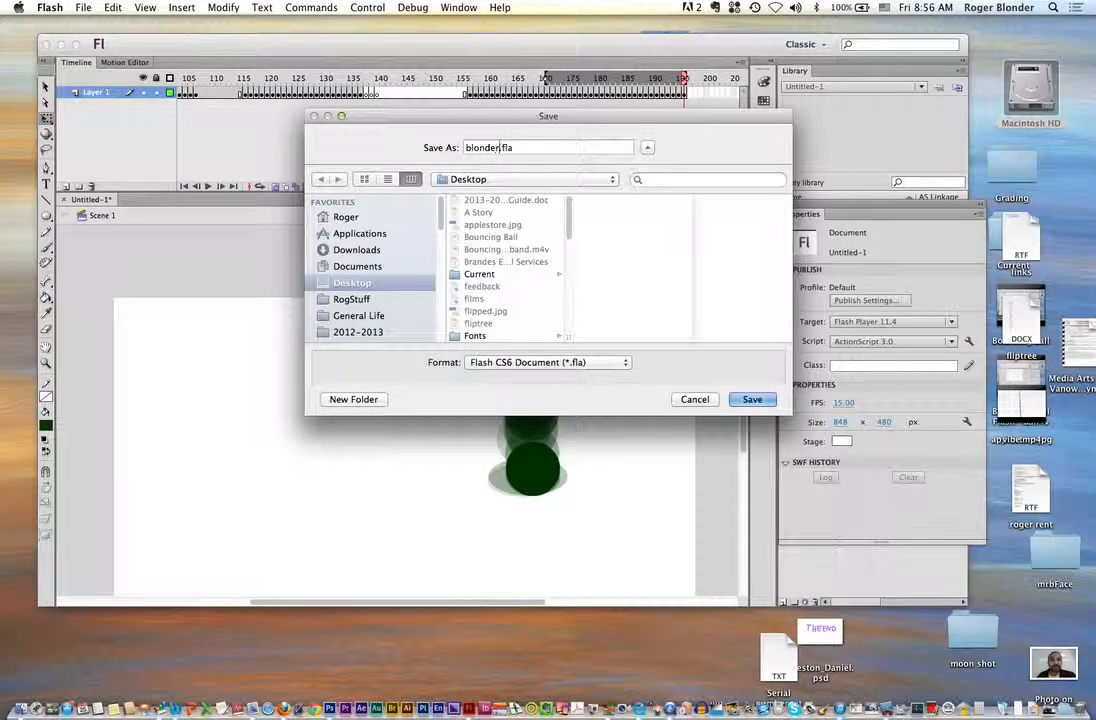
type("DYN")
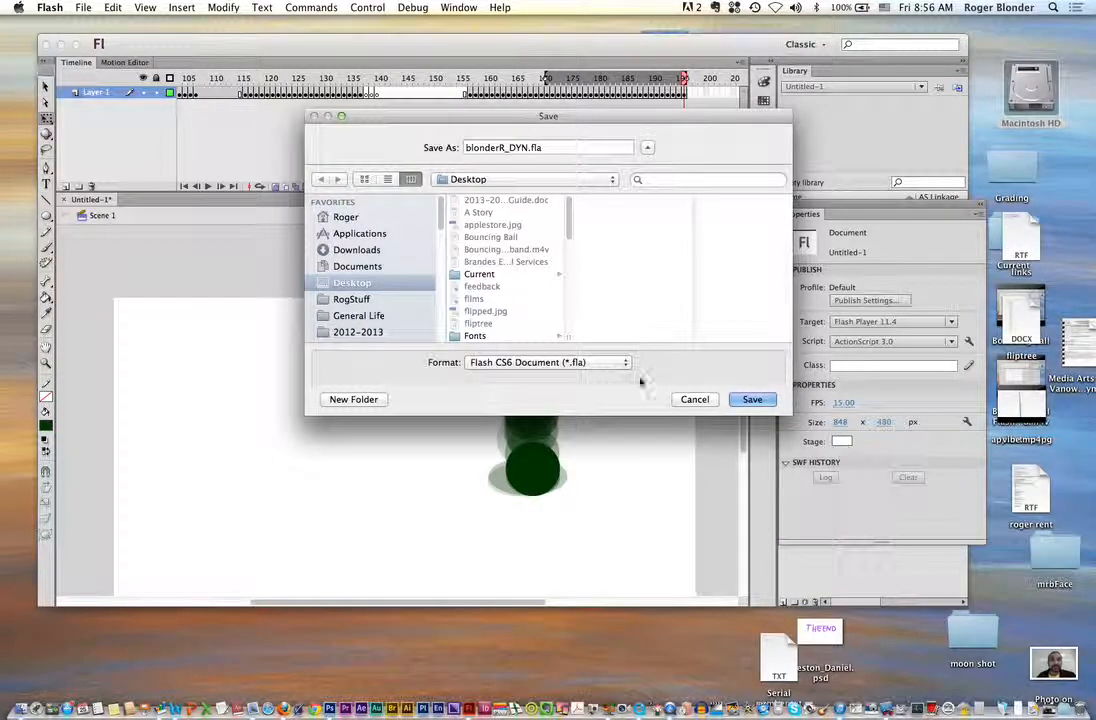
left_click(751, 399)
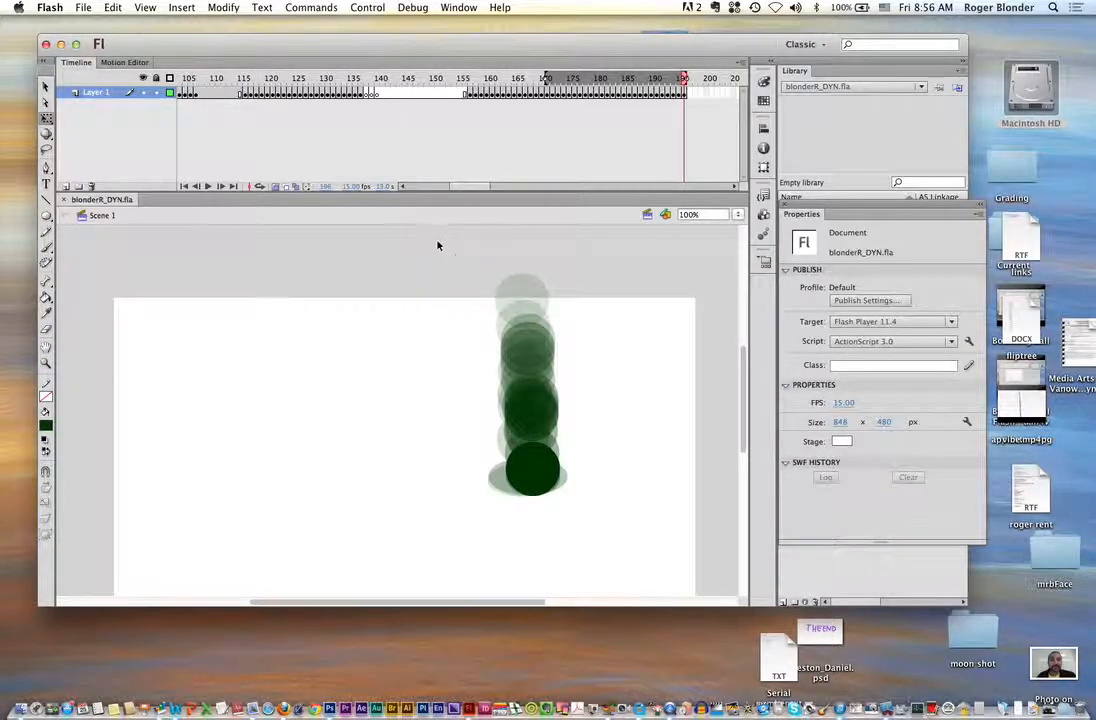
Play the animation on the timeline from the beginning, stop it around frame 47 and bring the whole stage height into view.
key("Return")
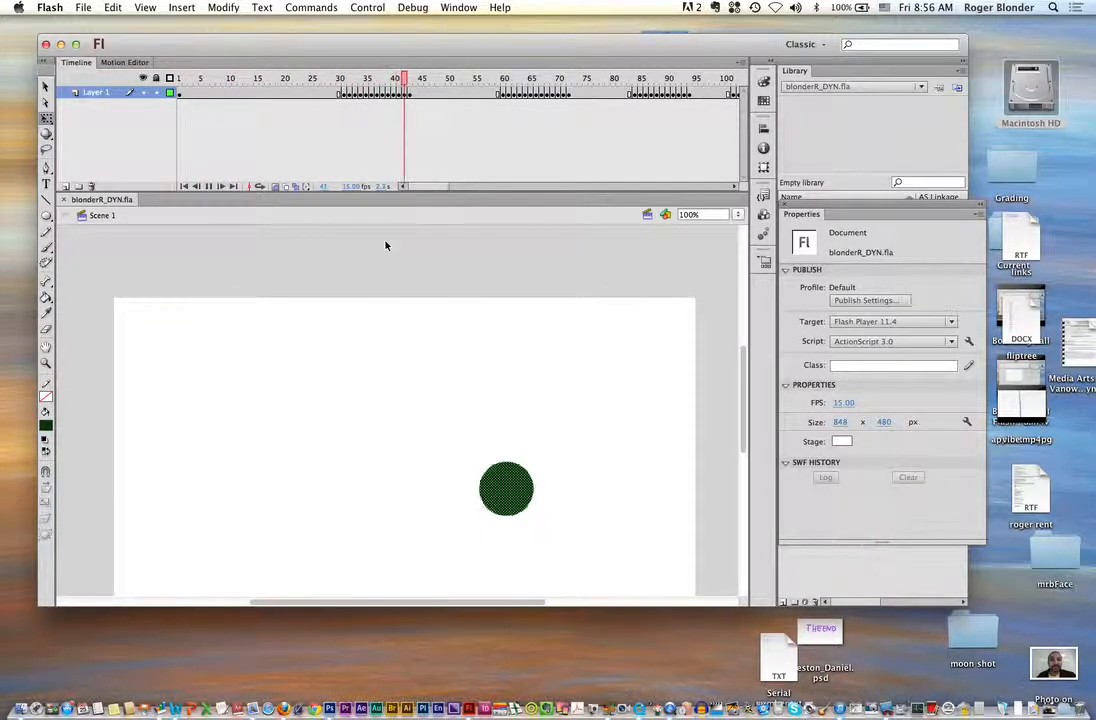
key("Return")
left_click_drag(746, 392, 744, 413)
left_click(589, 413)
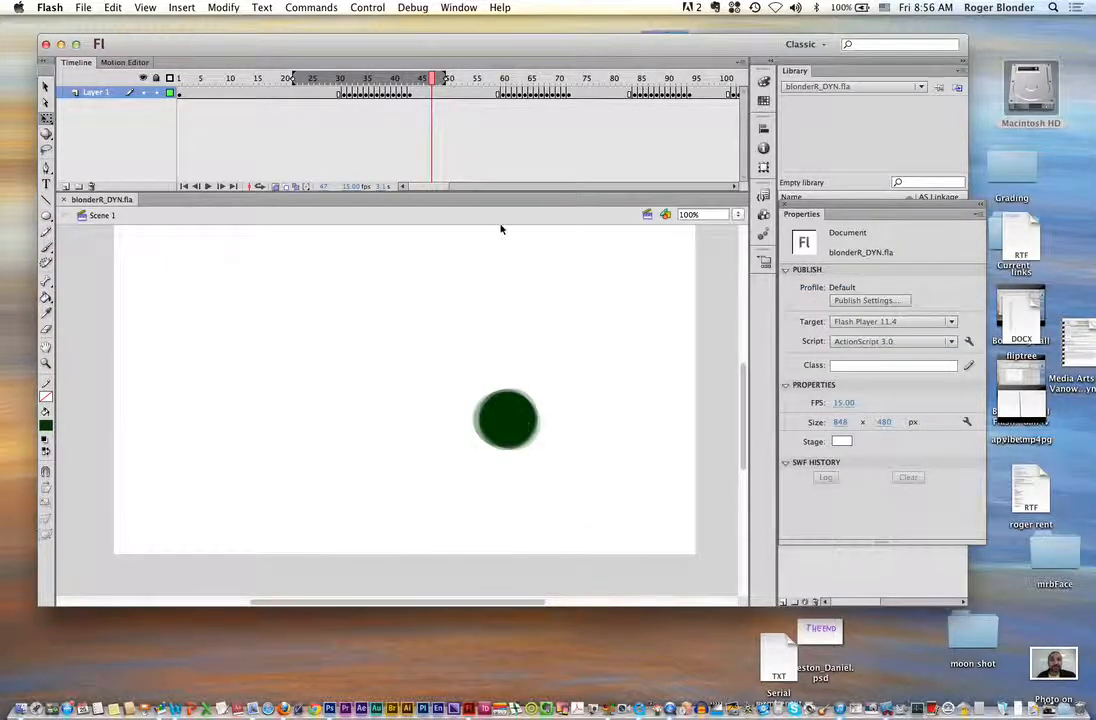
Run Test Scene to preview the bouncing circle animation in its own player window.
left_click(412, 7)
mouse_move(367, 7)
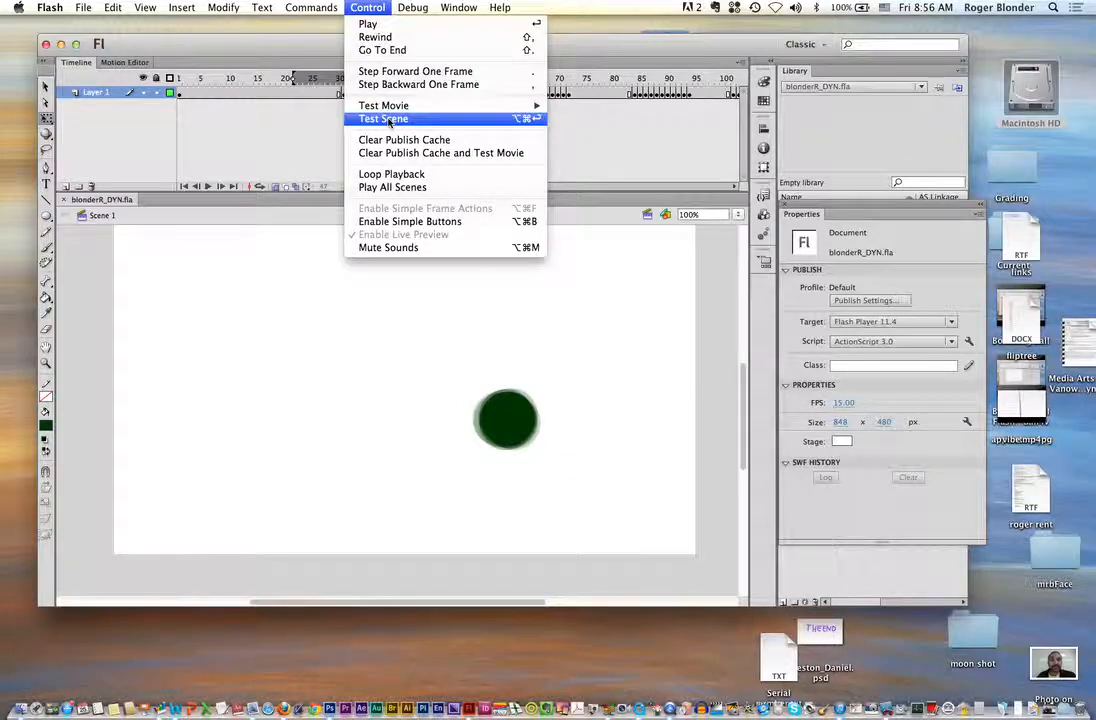
left_click(388, 119)
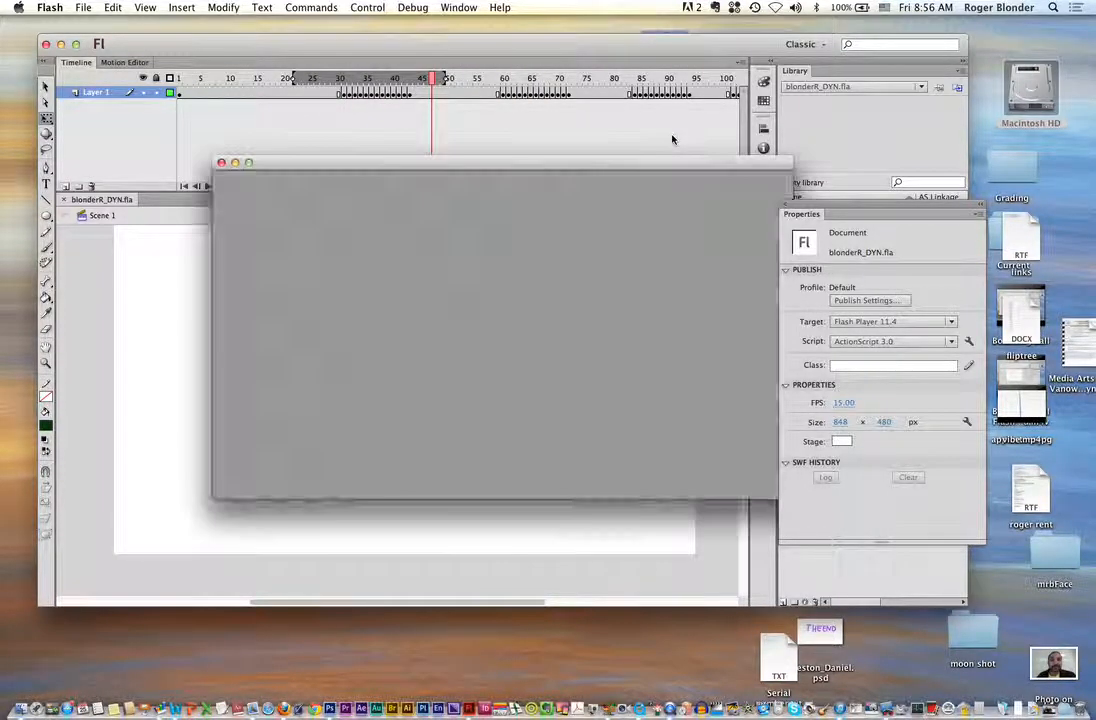